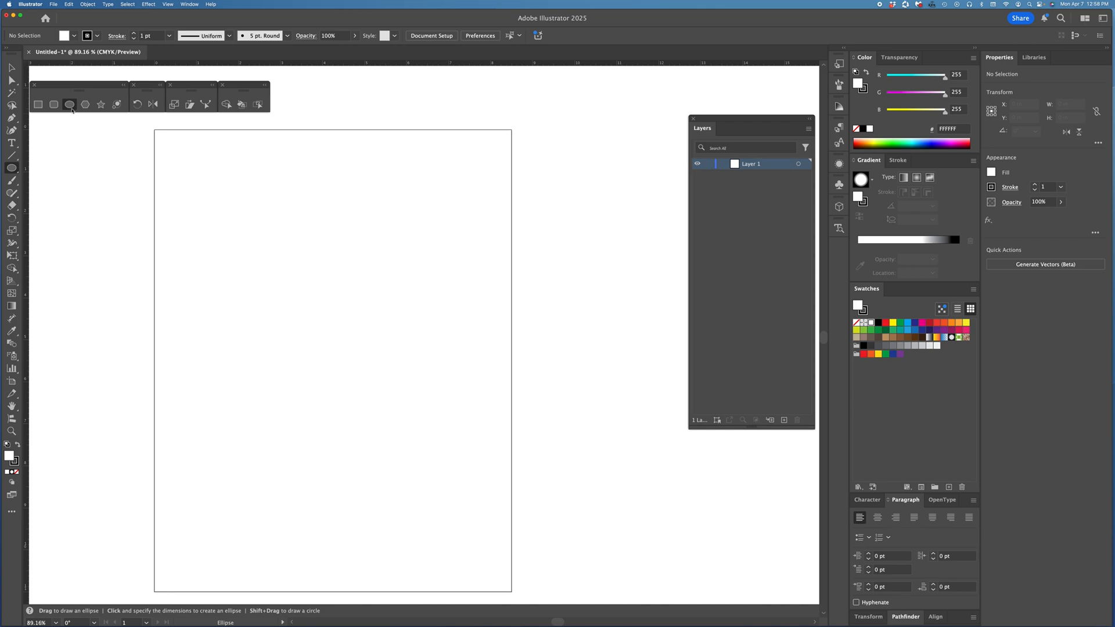
- Draw a circle about 3.86 in wide on the lower half of the artboard
drag(241, 351, 391, 515)
key(v)
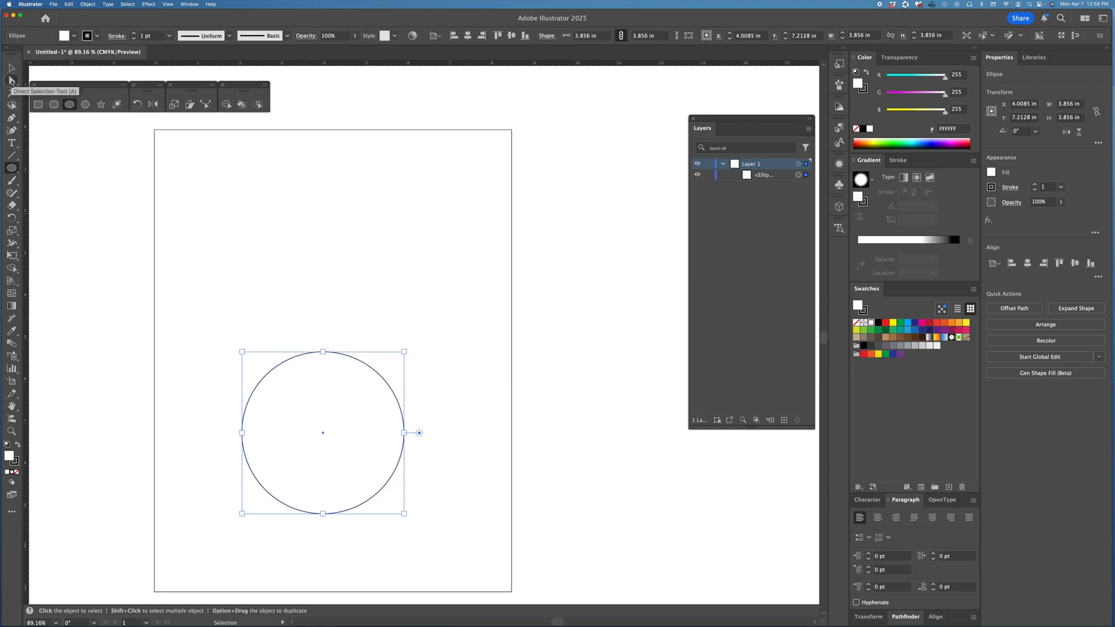
- Raise the circle's top anchor point to form an egg about 5.5 in tall, and move the egg slightly up and right
click(11, 81)
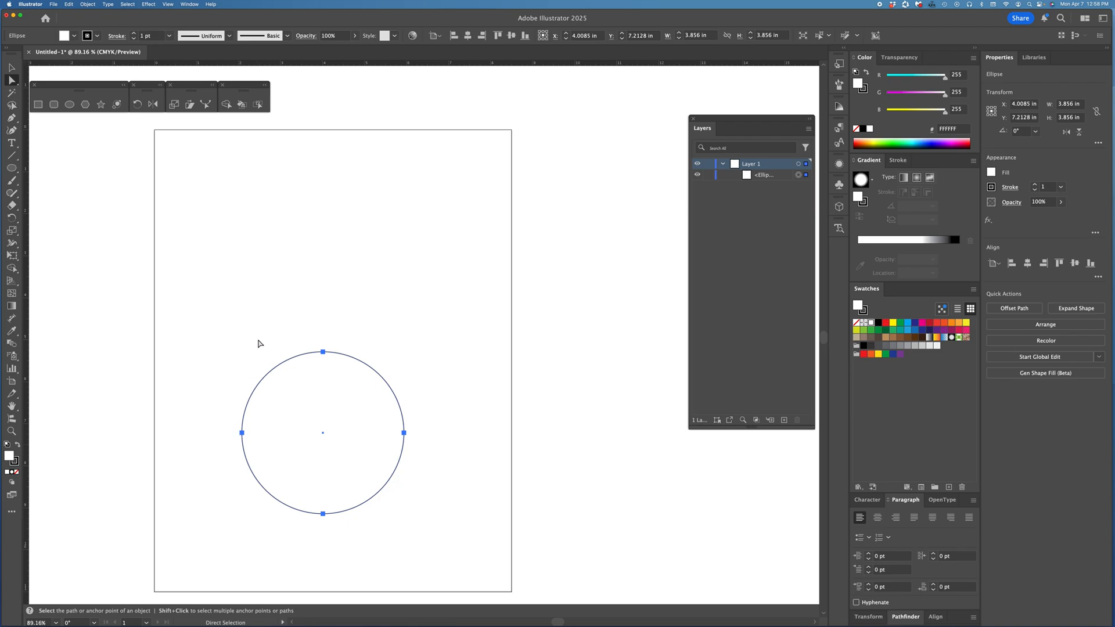
click(351, 325)
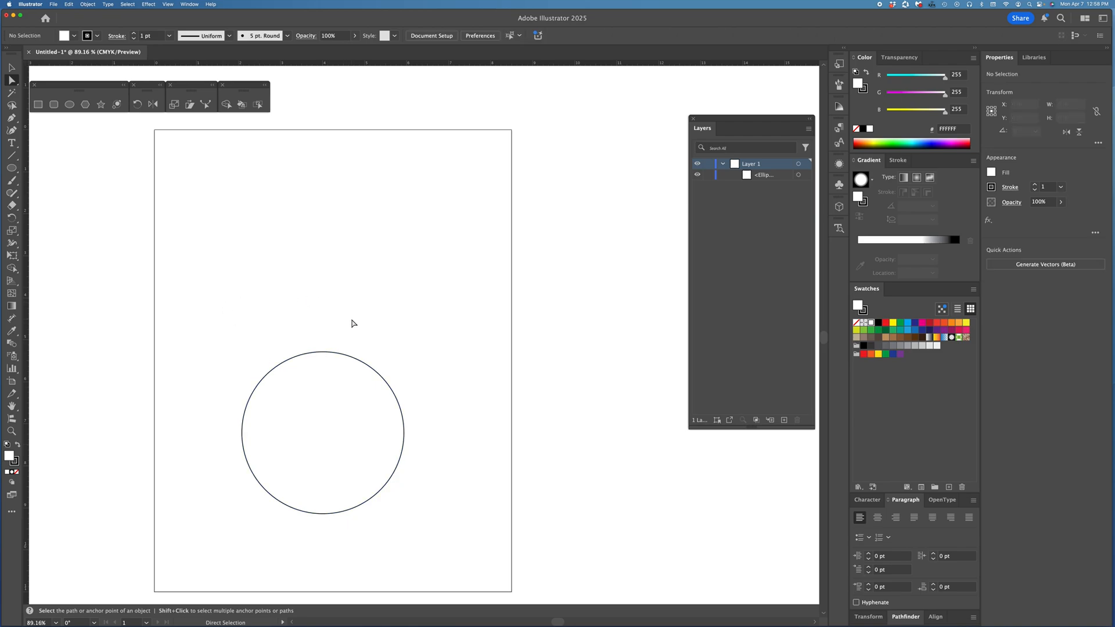
click(323, 352)
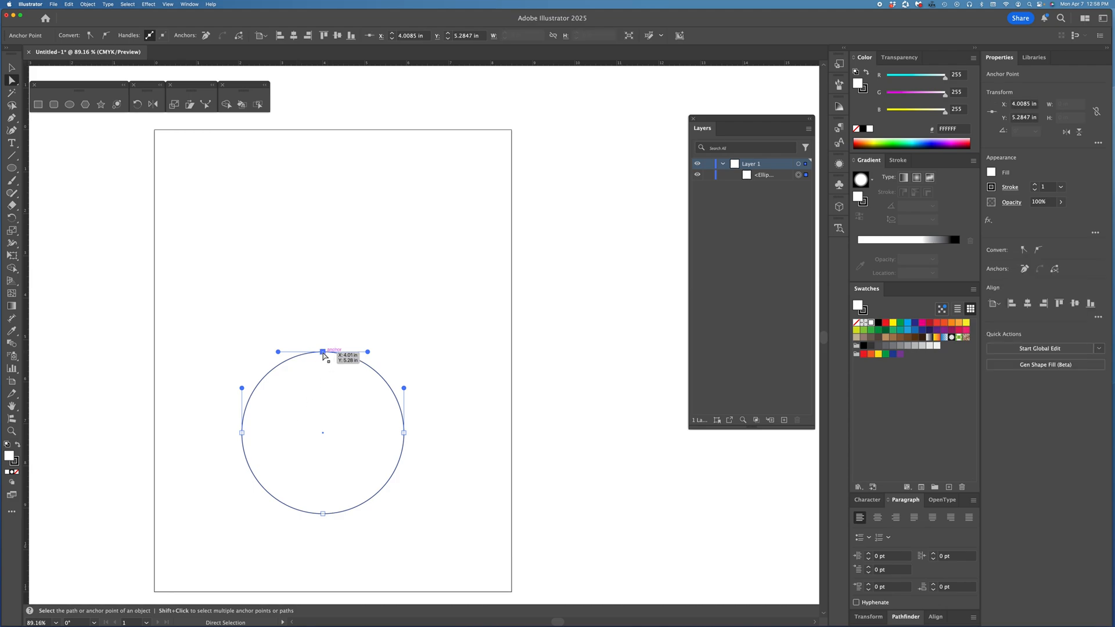
drag(323, 353, 323, 283)
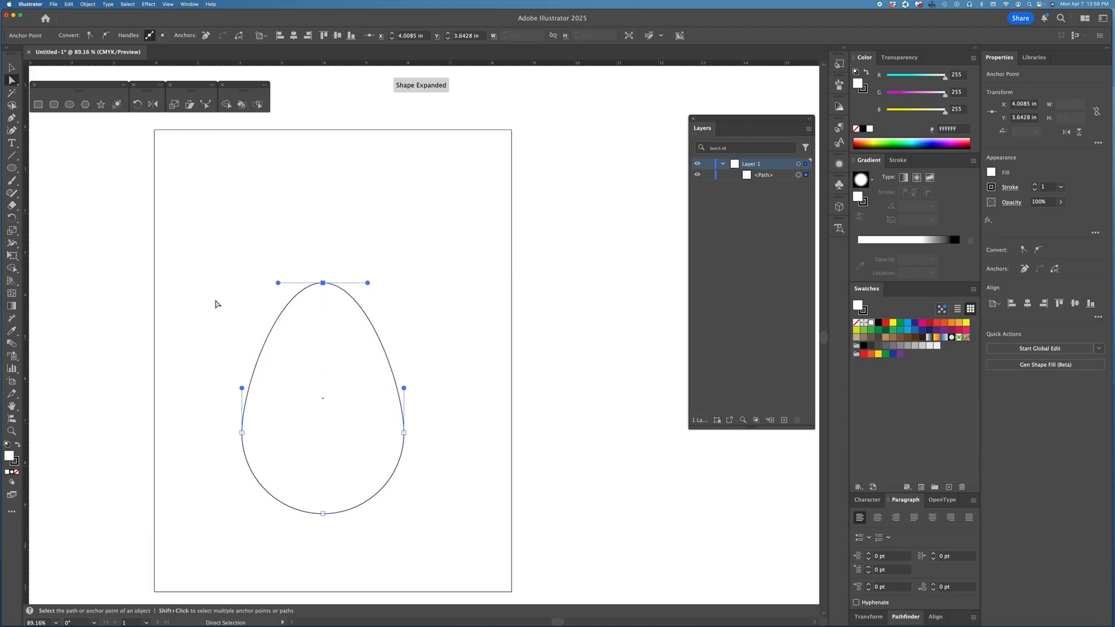
key(v)
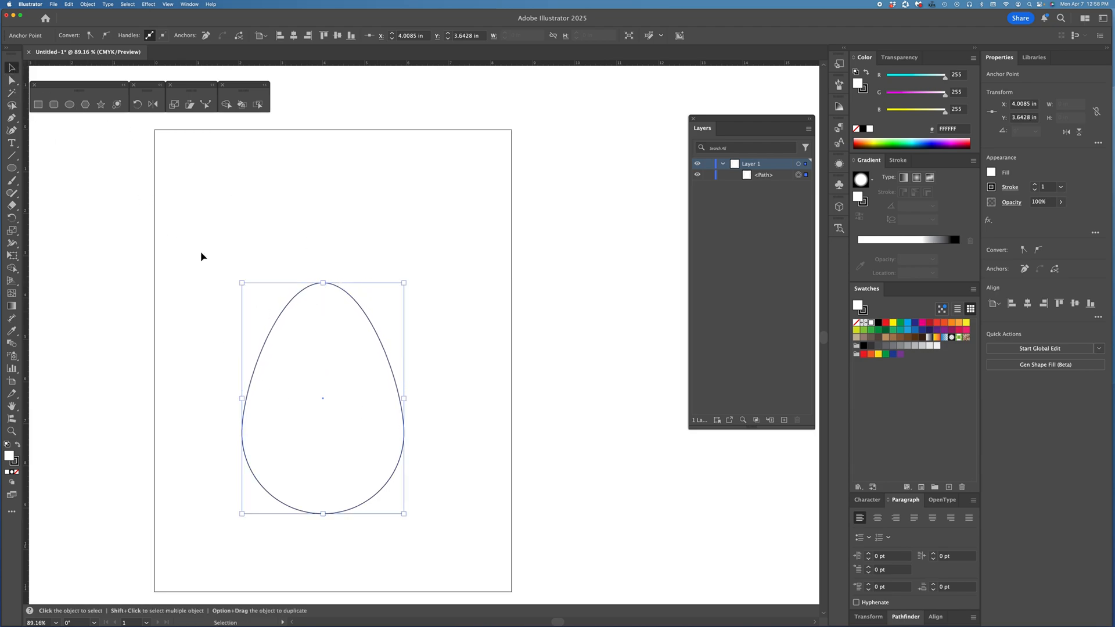
drag(280, 397, 298, 380)
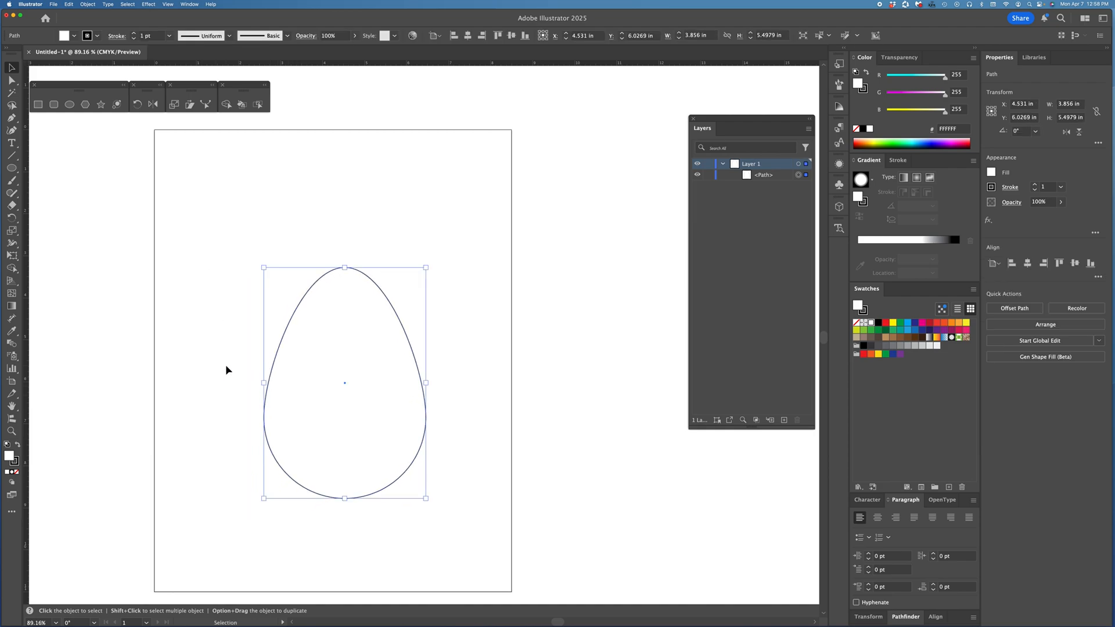
- Load the Light color properties swatch library and fill the egg with its light blue swatch (C8EAF5)
click(190, 4)
mouse_move(219, 425)
mouse_move(221, 471)
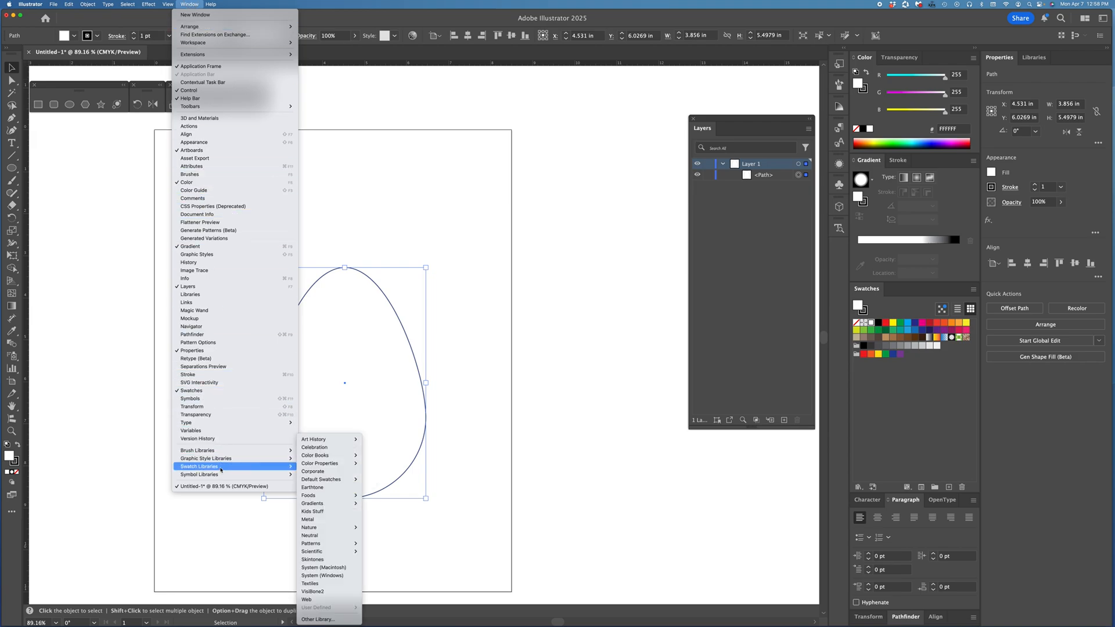
mouse_move(327, 465)
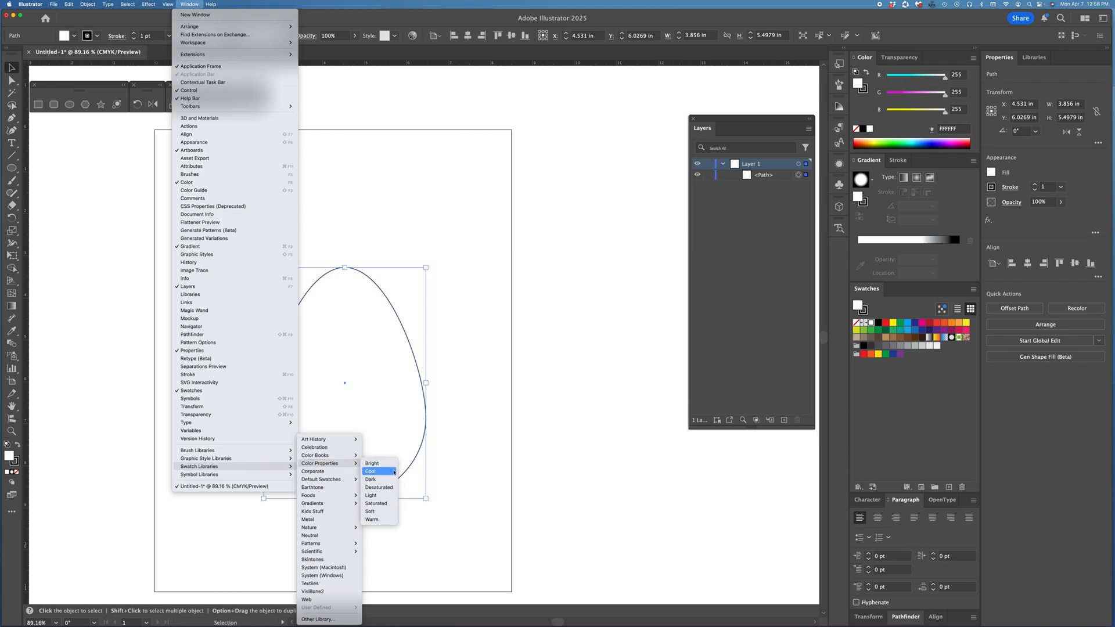
click(373, 495)
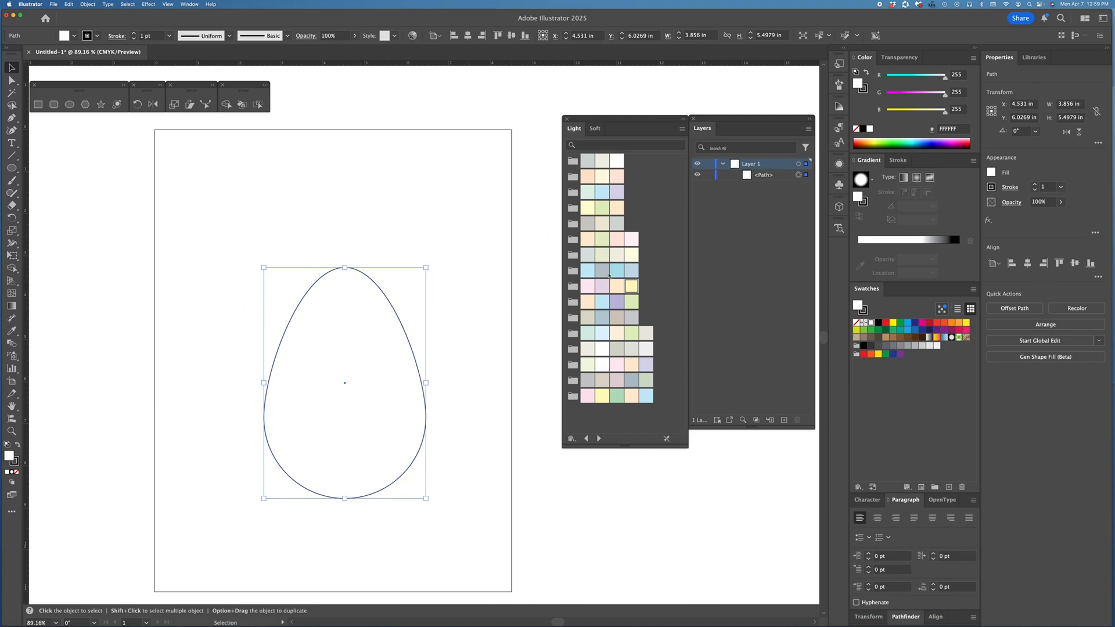
click(648, 398)
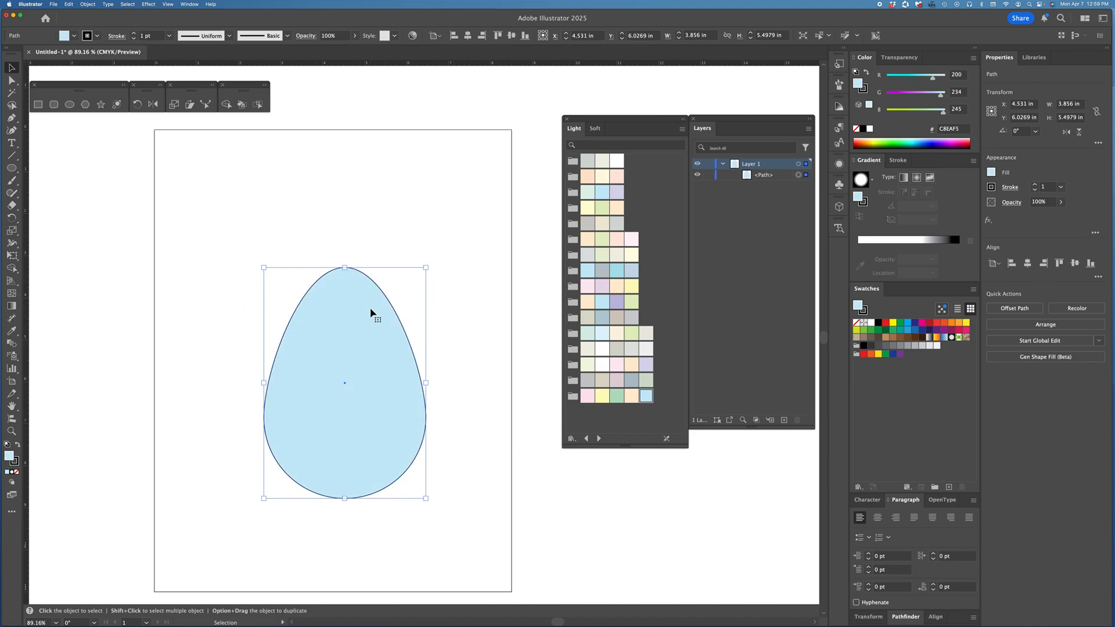
- Lower the egg's top anchor point straight down by about 0.46 in to shorten the egg
click(11, 80)
click(80, 200)
drag(346, 269, 349, 292)
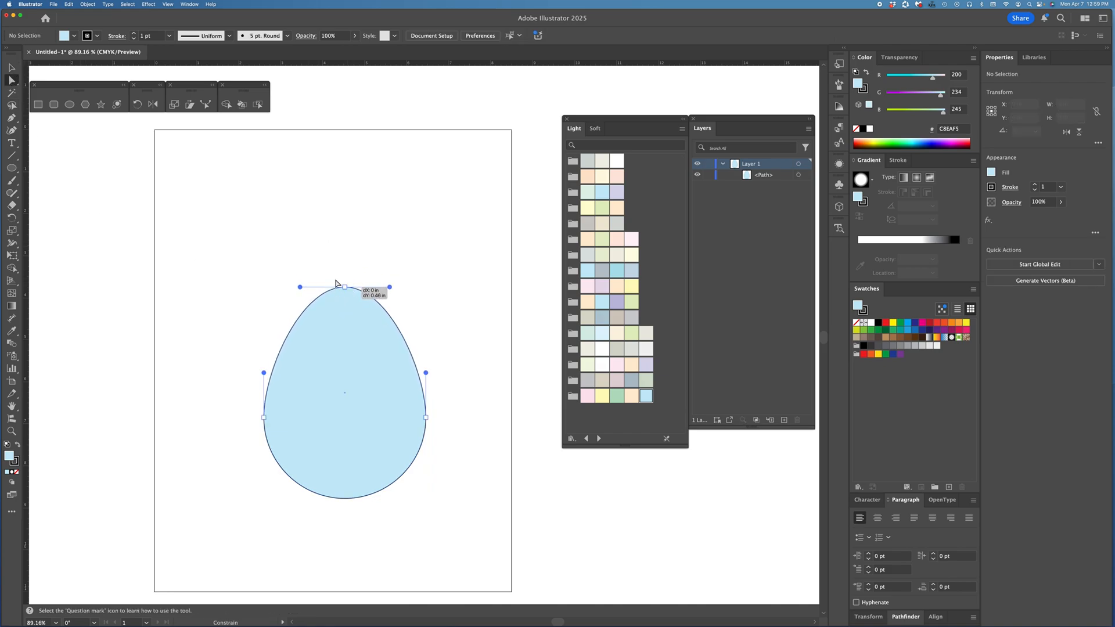
click(190, 262)
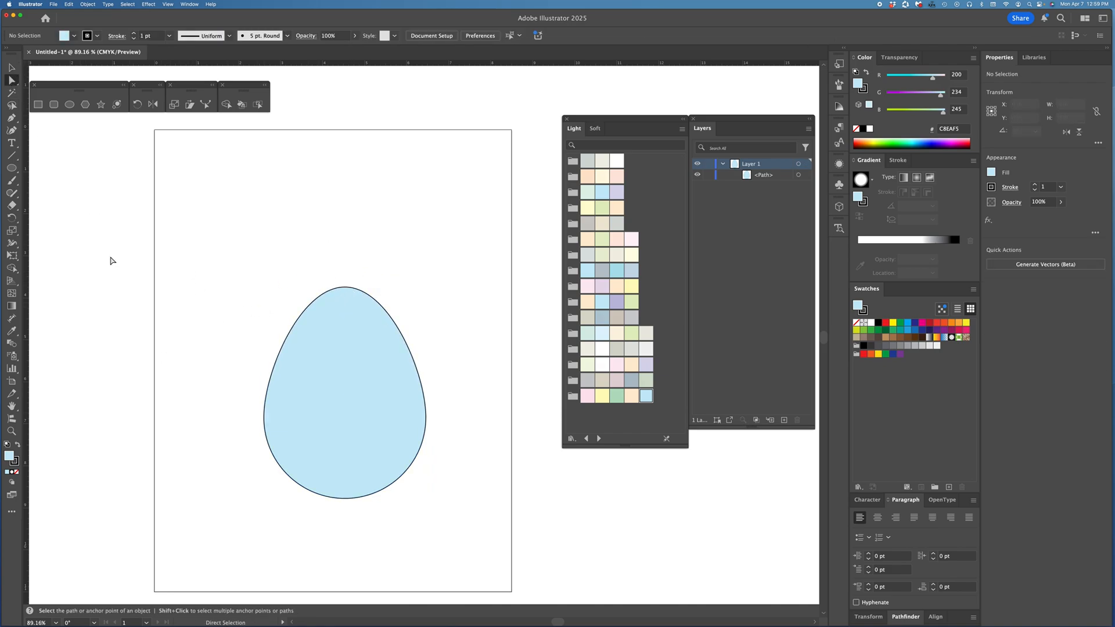
- Select the whole egg and switch the drawing mode to Draw Inside
key(v)
click(342, 424)
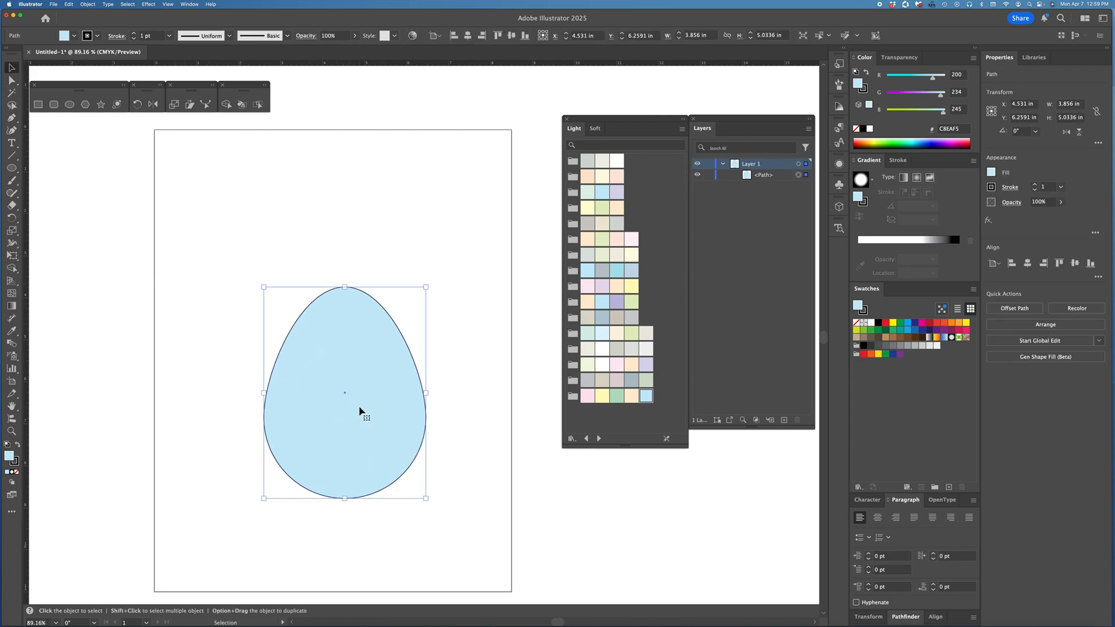
click(12, 484)
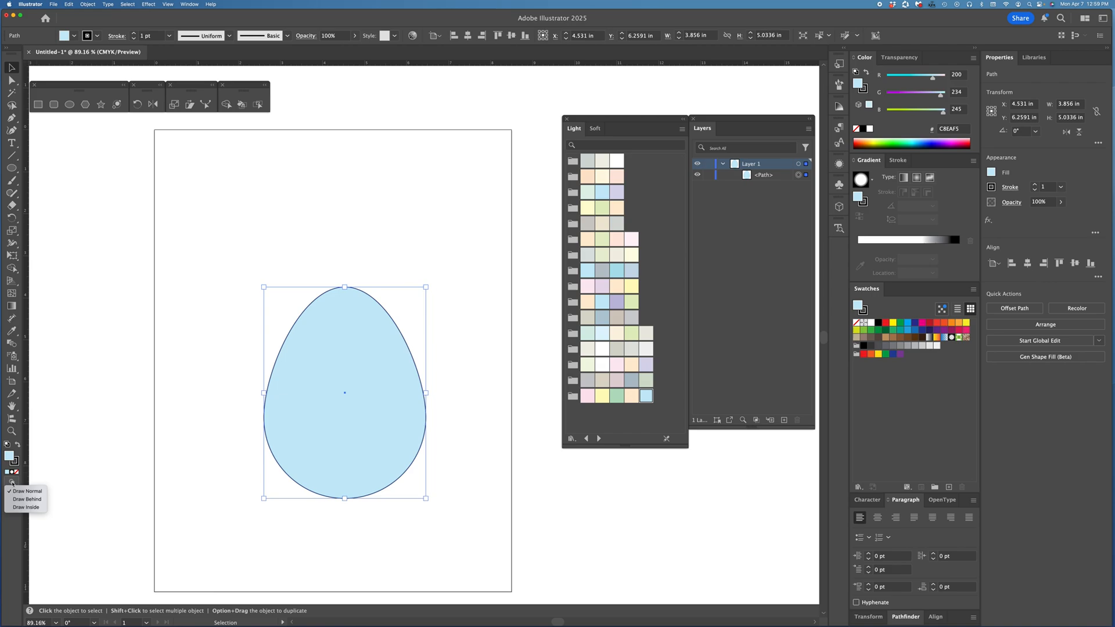
click(26, 508)
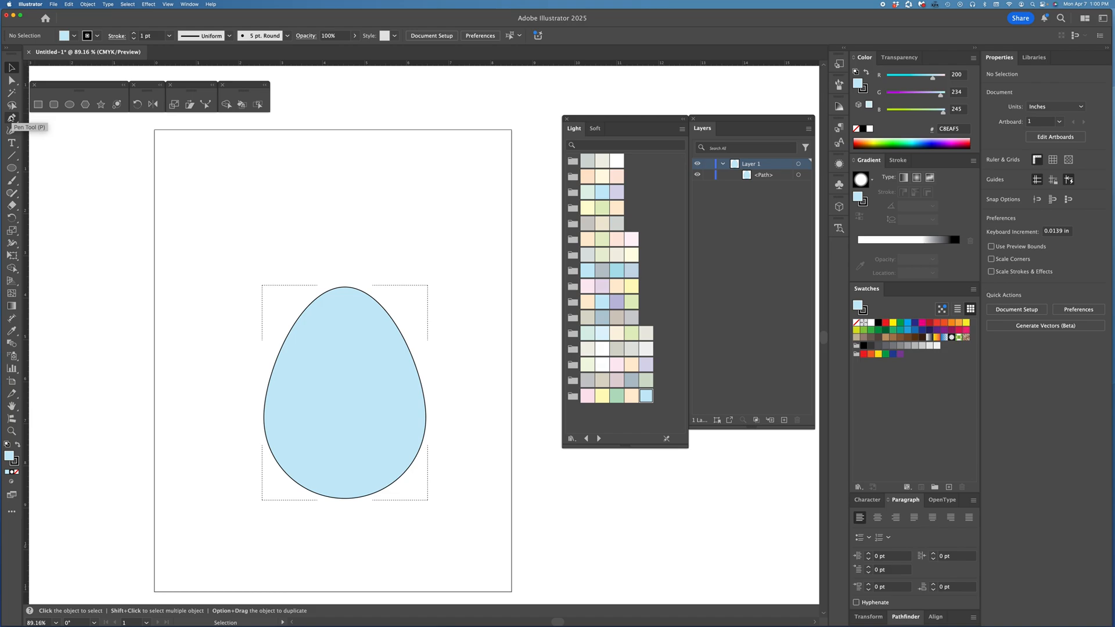
- Draw a horizontal Pen line about 4.4 in long across the egg's upper part, with no fill and a lavender stroke (BEBCDE)
click(11, 118)
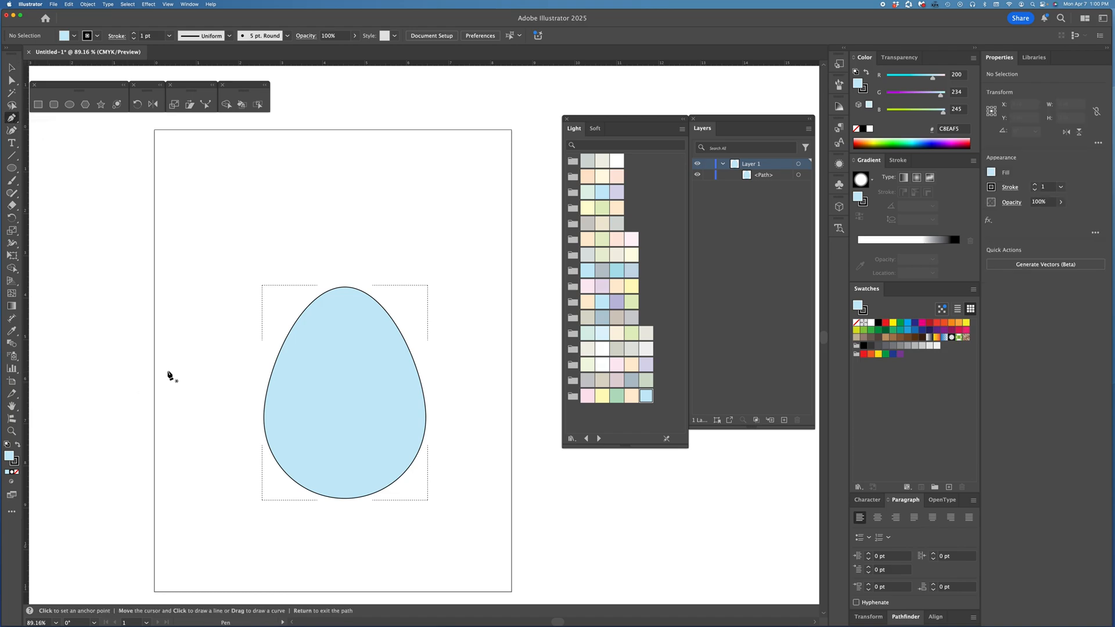
click(856, 323)
click(865, 313)
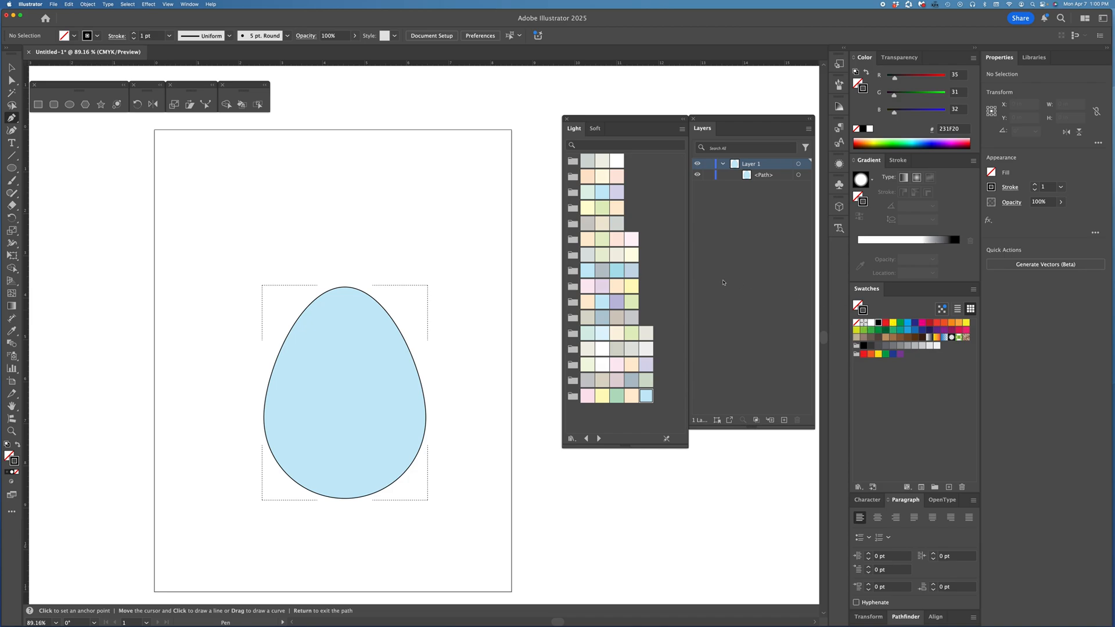
click(617, 302)
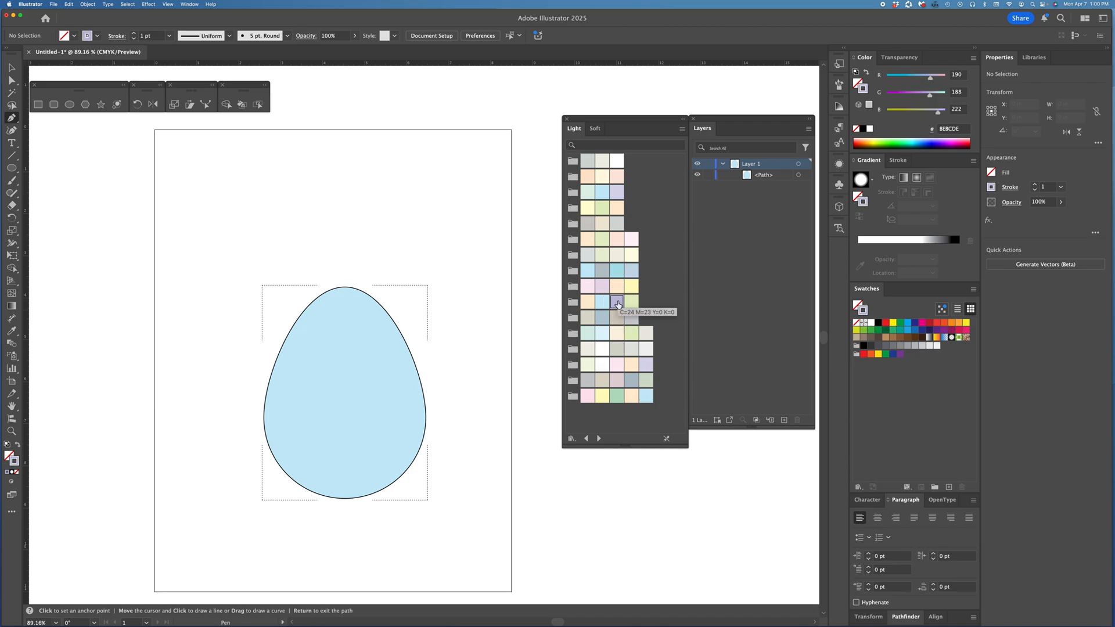
click(253, 336)
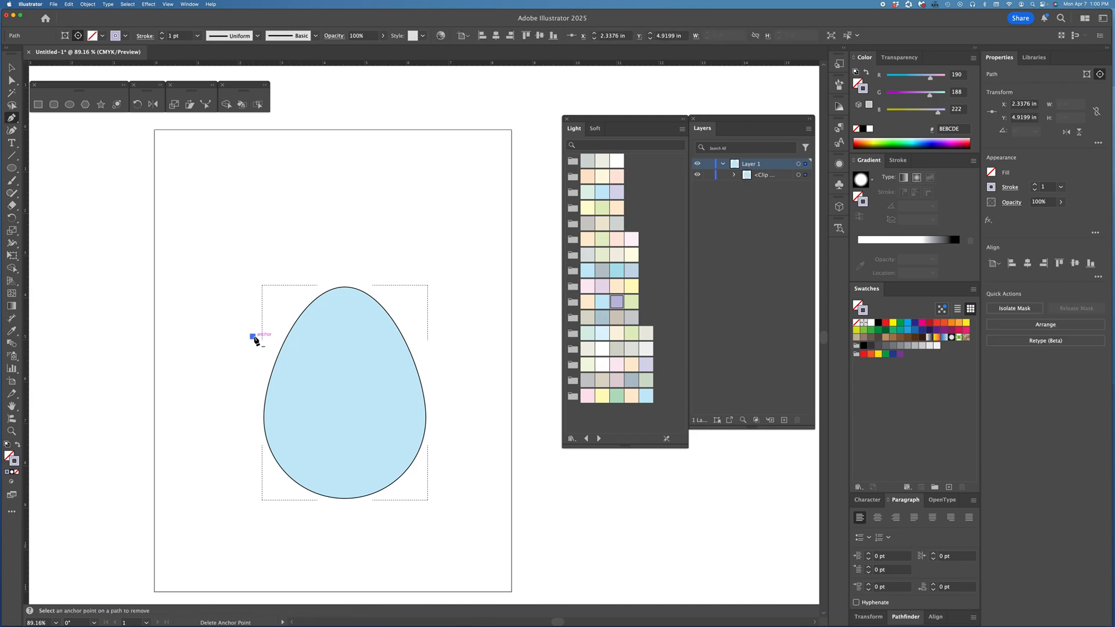
click(439, 337)
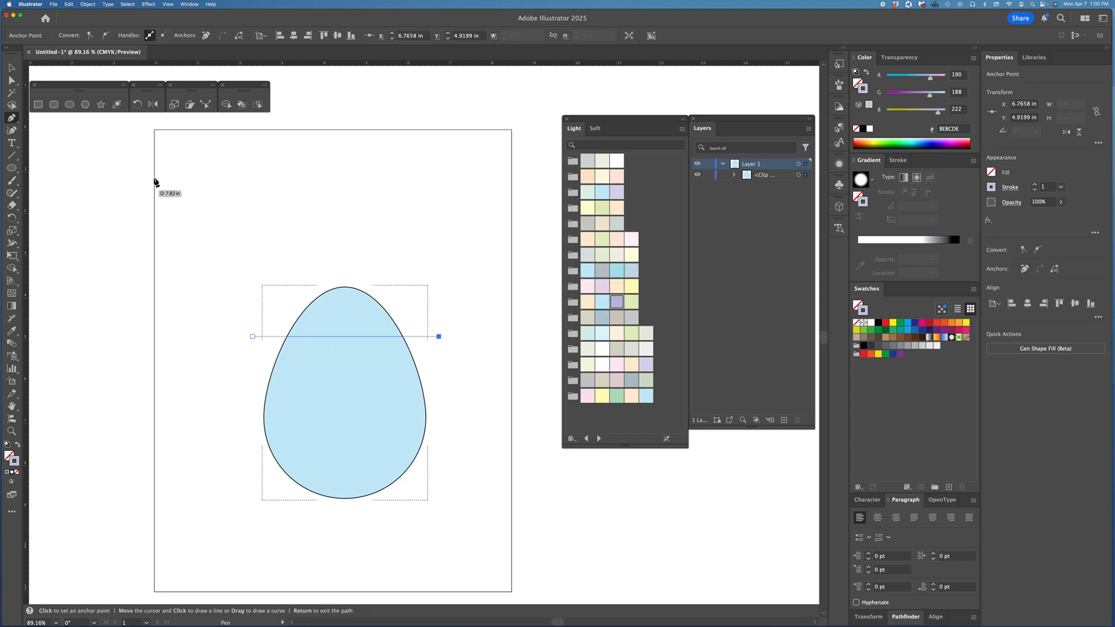
click(9, 67)
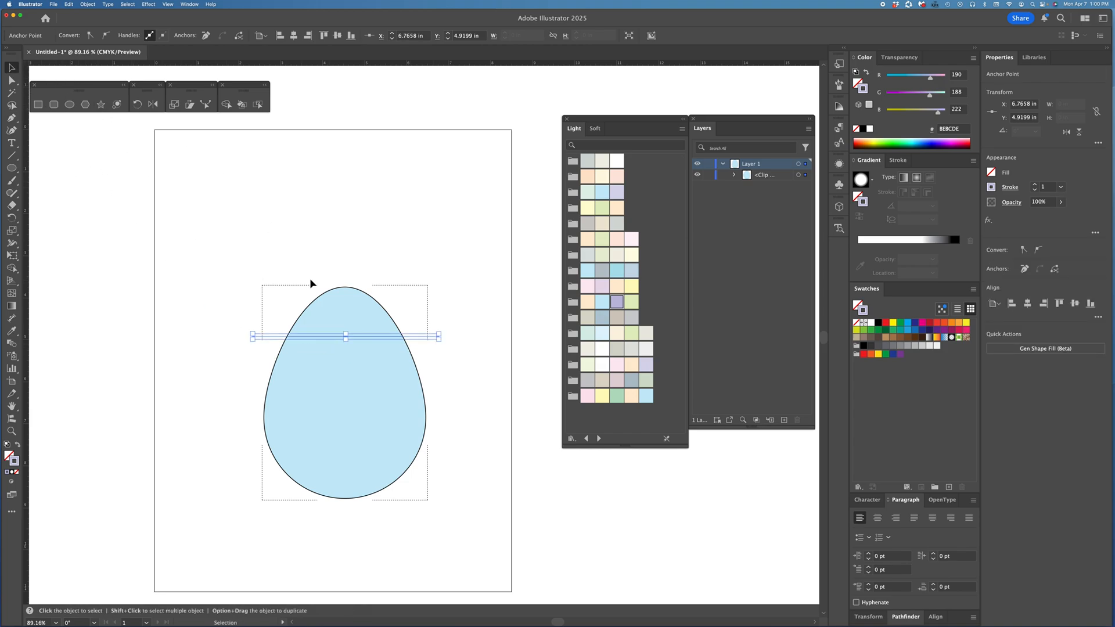
- Increase the stroke weight of the lavender line to 23 pt
click(1034, 184)
click(1035, 184)
click(1035, 185)
click(1035, 185)
click(1035, 185)
click(1035, 184)
click(1034, 185)
click(1034, 184)
click(1035, 185)
click(1034, 185)
click(1035, 185)
click(1035, 185)
click(1034, 184)
click(1034, 184)
double_click(1034, 185)
click(1035, 184)
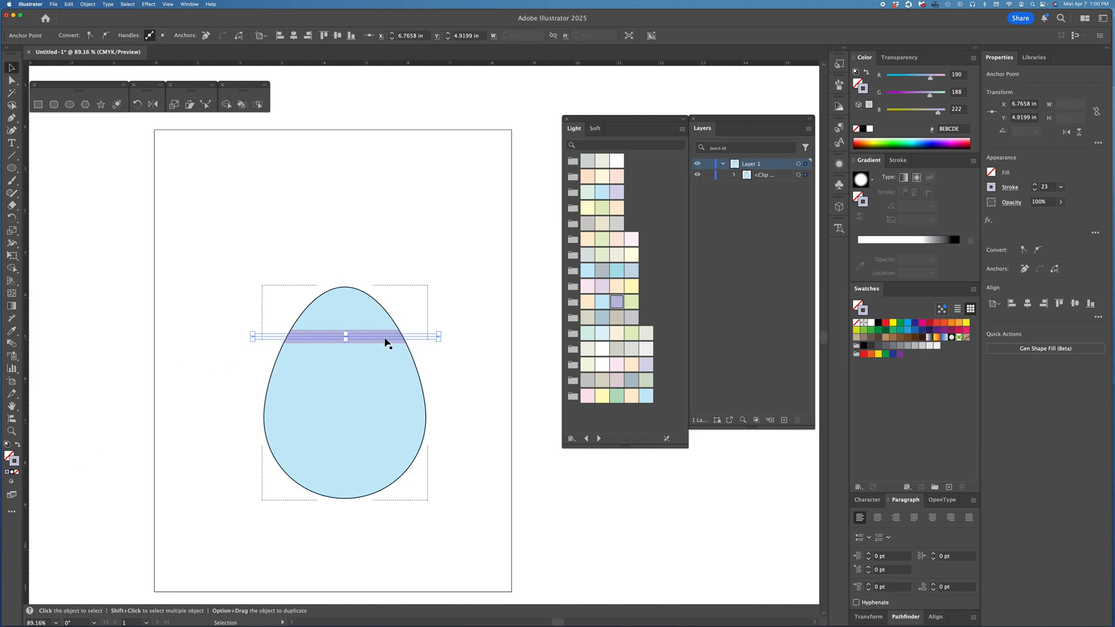
- Apply a Zig Zag effect to the lavender line with absolute size 0.17 in, 7 ridges per segment and smooth points
click(147, 4)
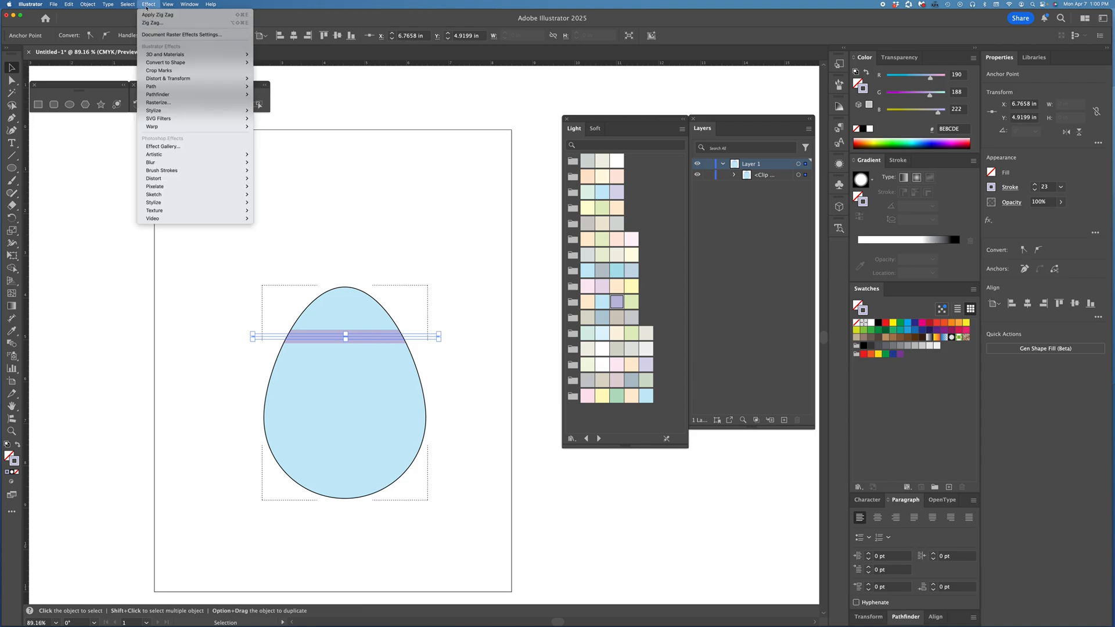
mouse_move(166, 77)
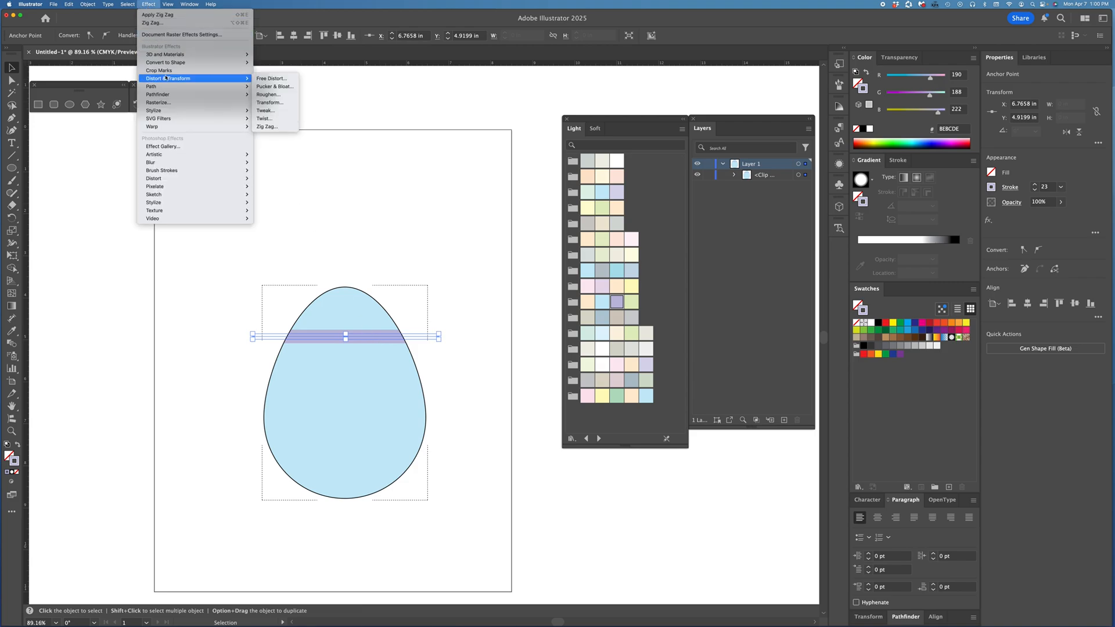
click(277, 127)
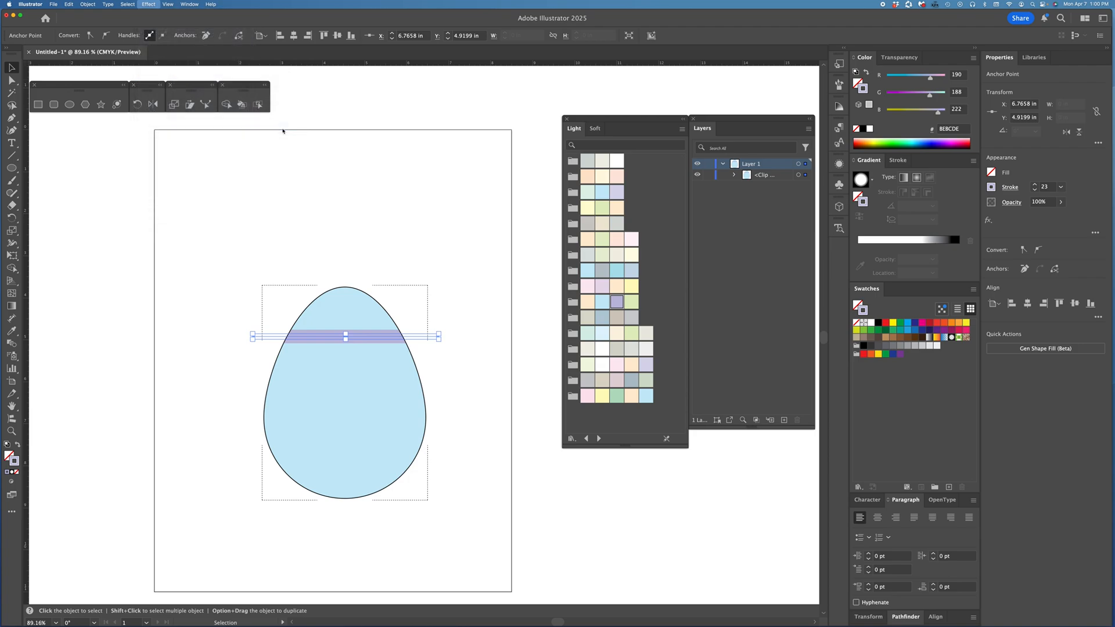
drag(593, 357, 535, 354)
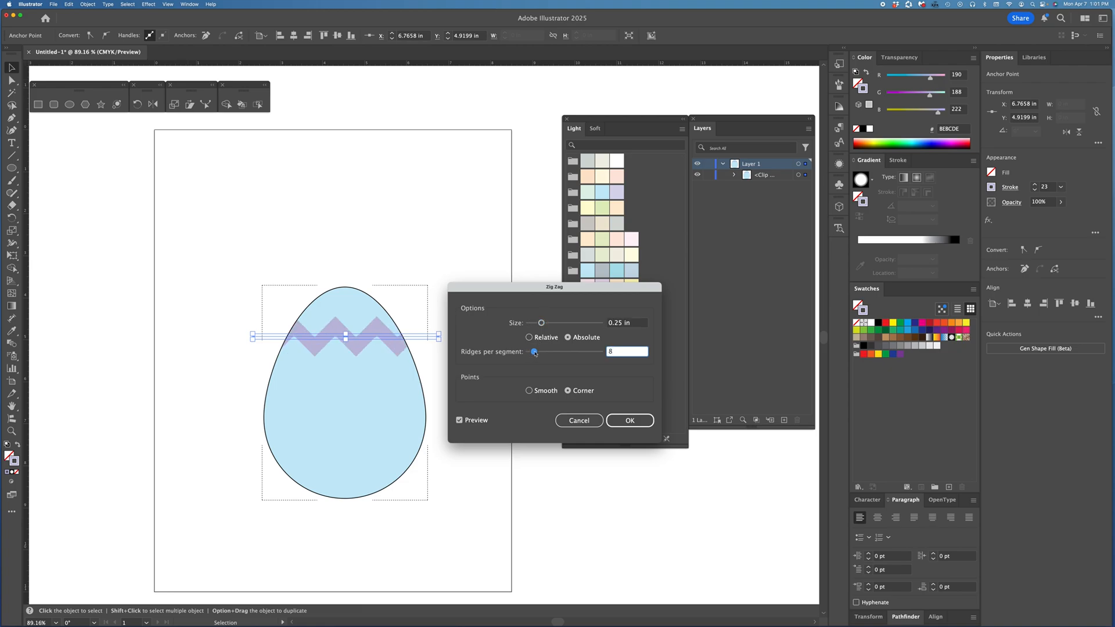
click(530, 339)
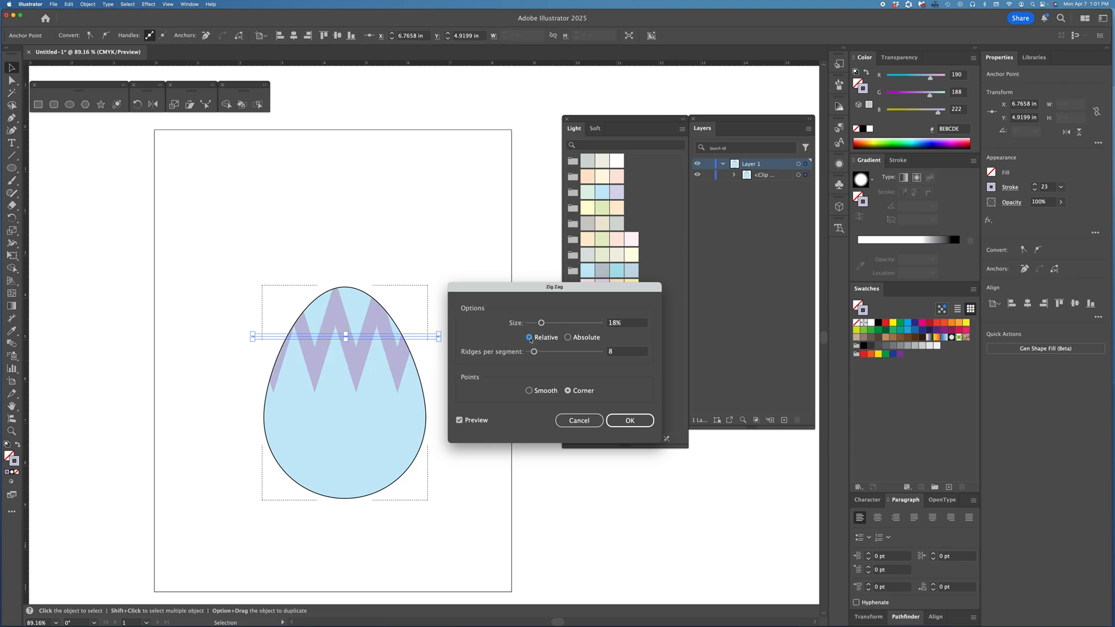
click(567, 338)
click(529, 391)
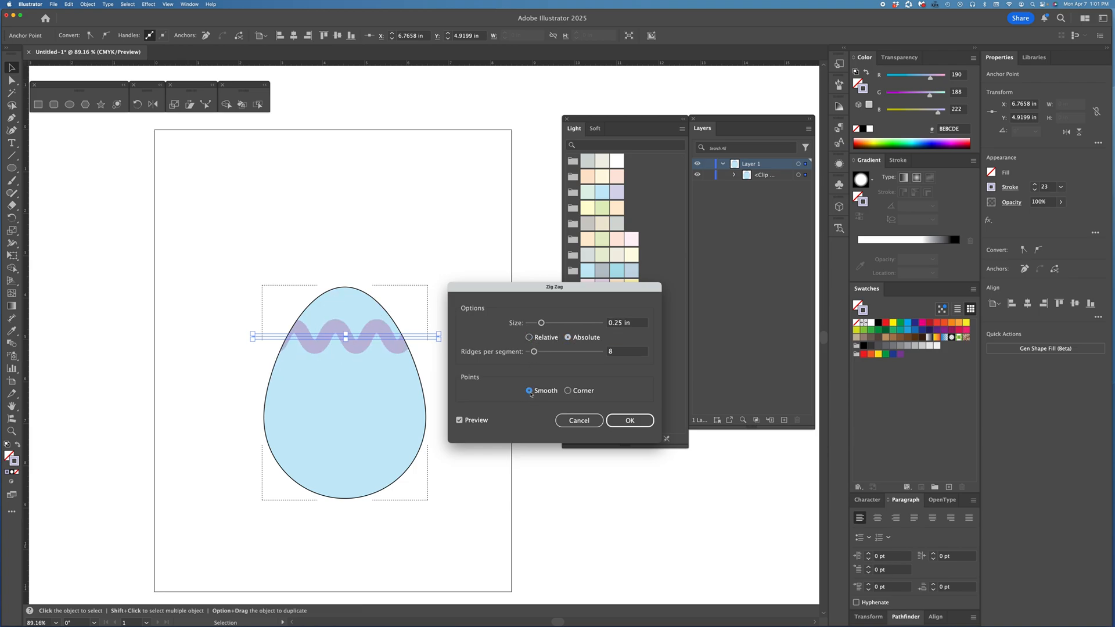
drag(541, 323, 535, 354)
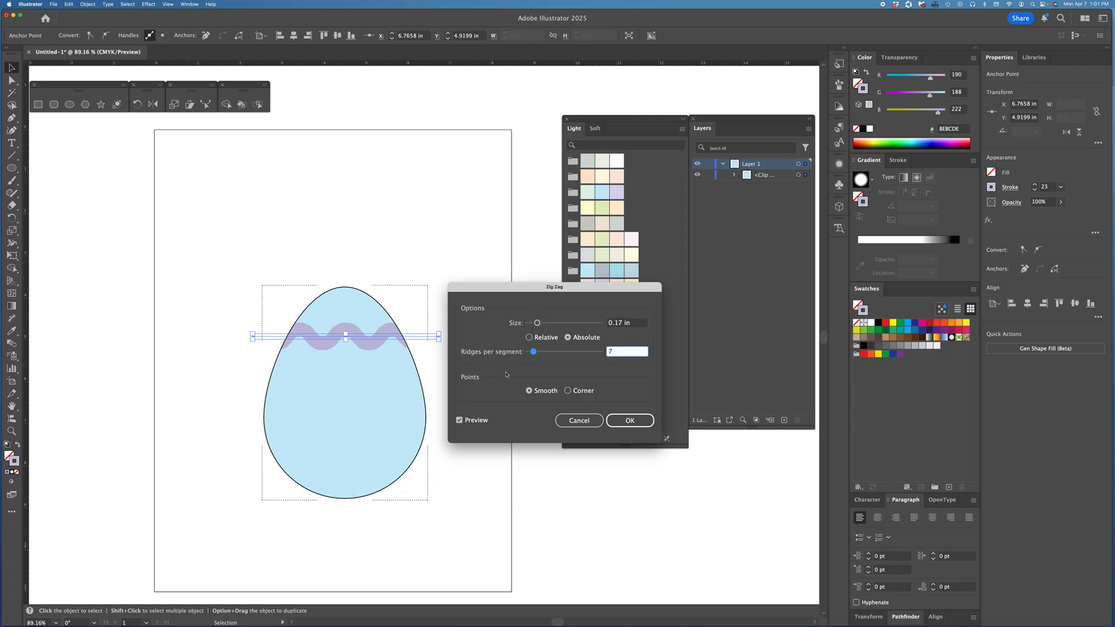
click(630, 420)
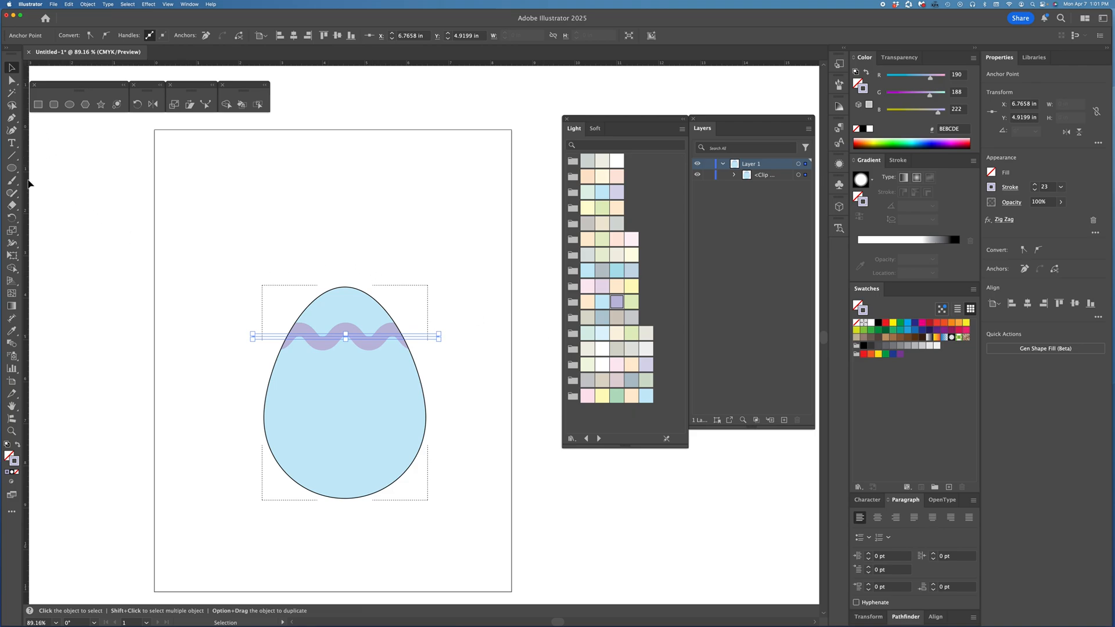
- Draw a second horizontal Pen line about 5 in long across the egg's widest part and select it
click(207, 234)
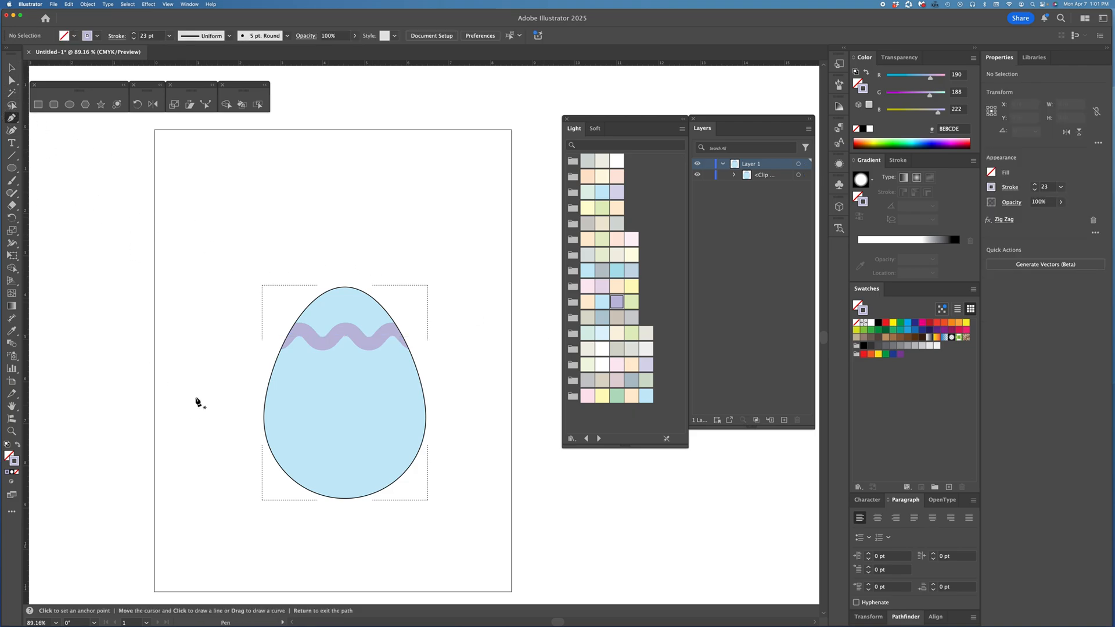
click(242, 415)
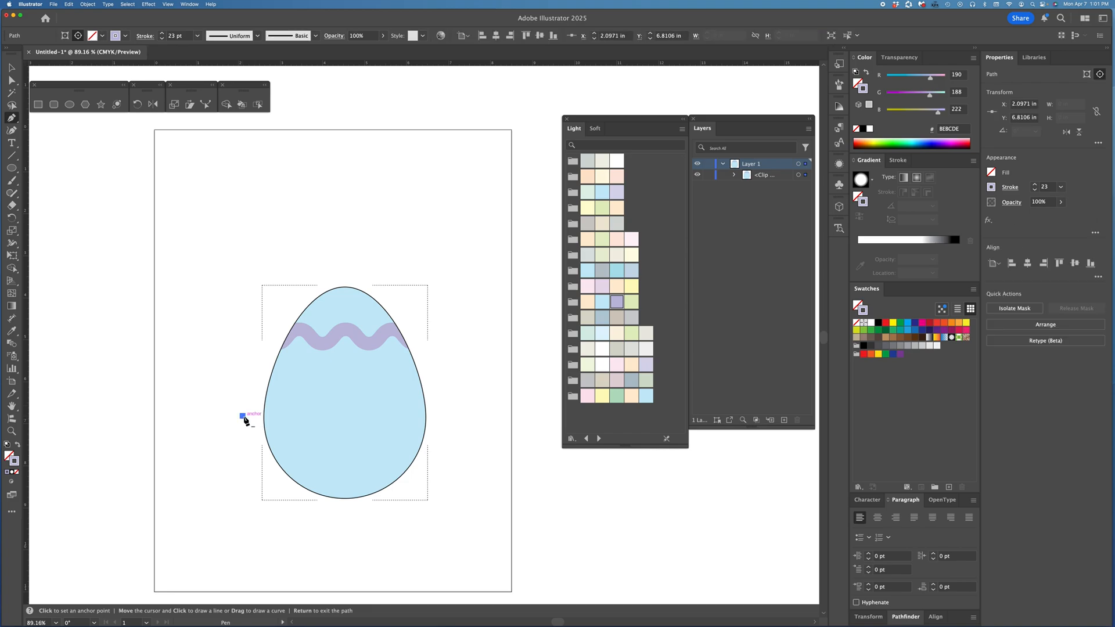
click(451, 416)
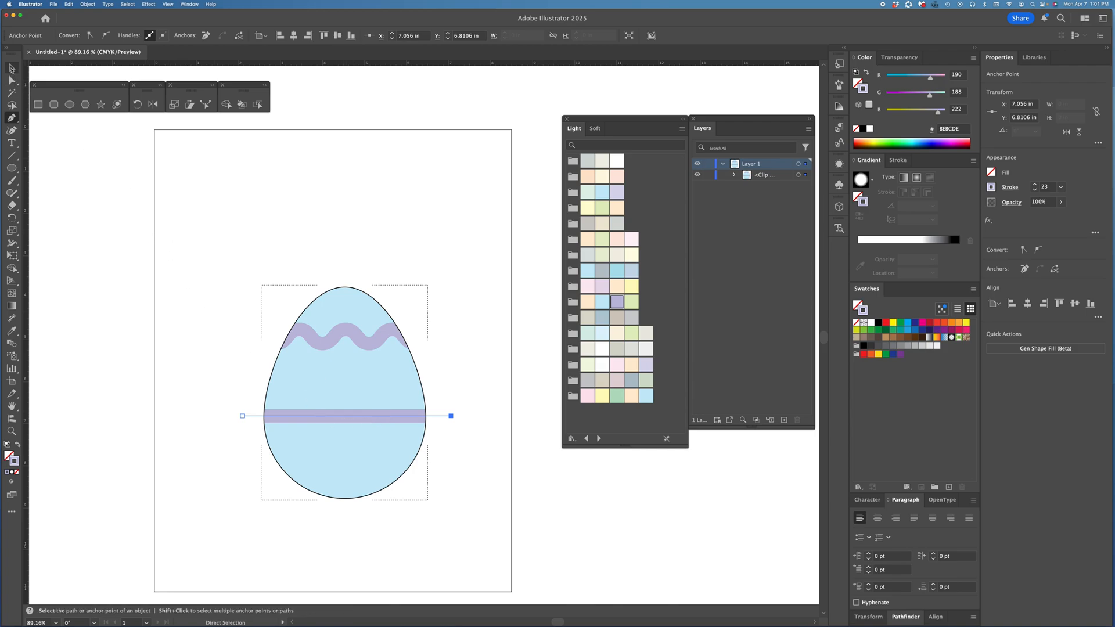
click(11, 68)
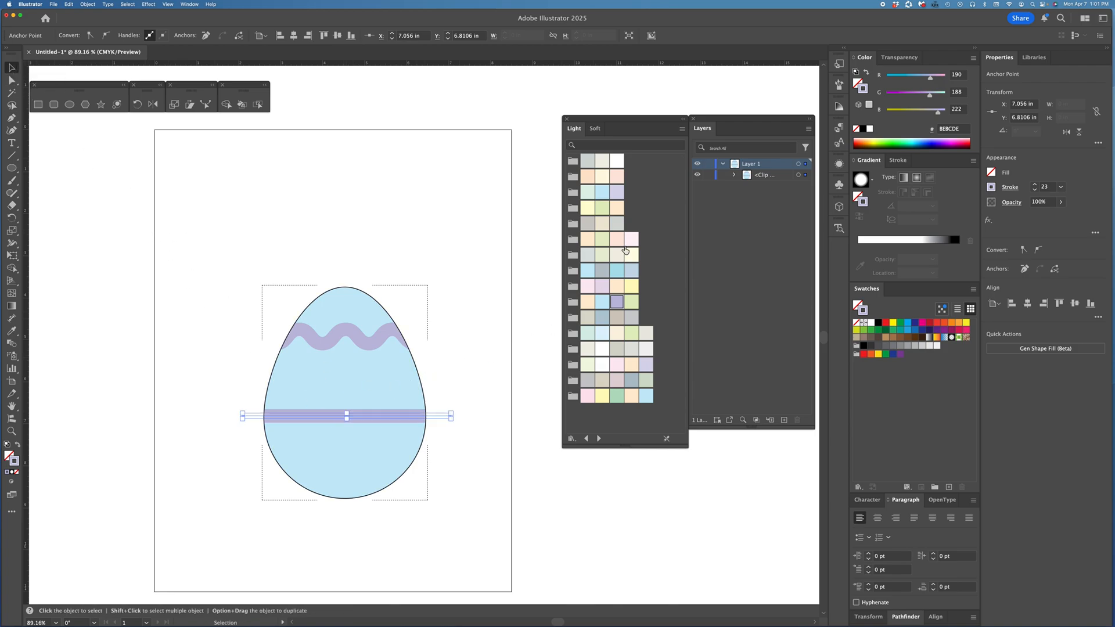
- Recolour the horizontal line across the egg's widest part pale yellow (FFFAC0) and set its stroke weight to 80 pt
click(629, 288)
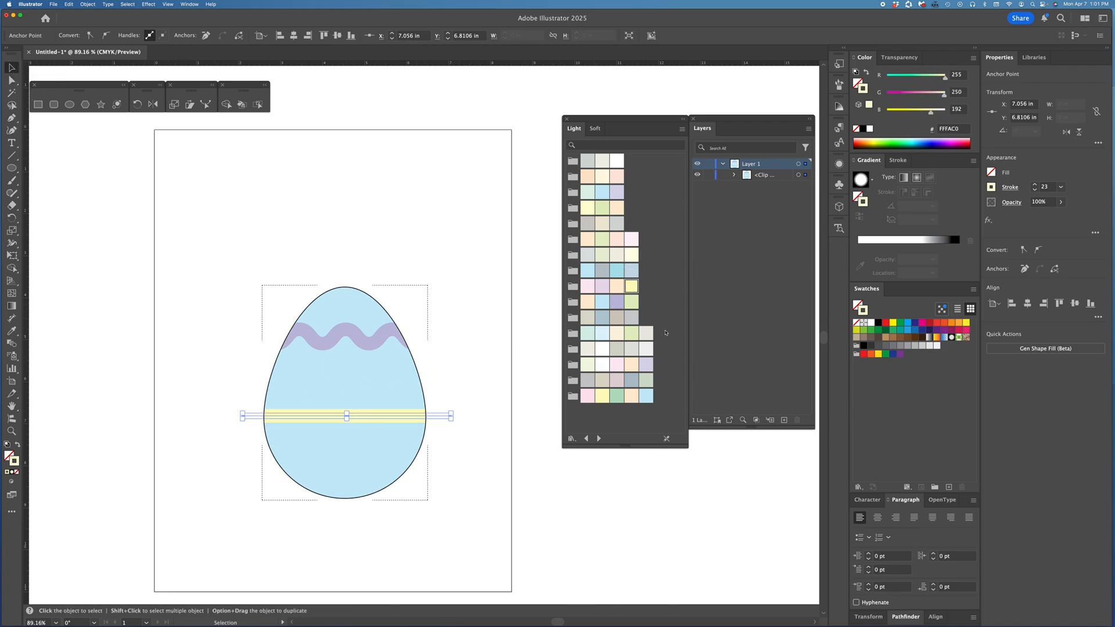
click(1035, 185)
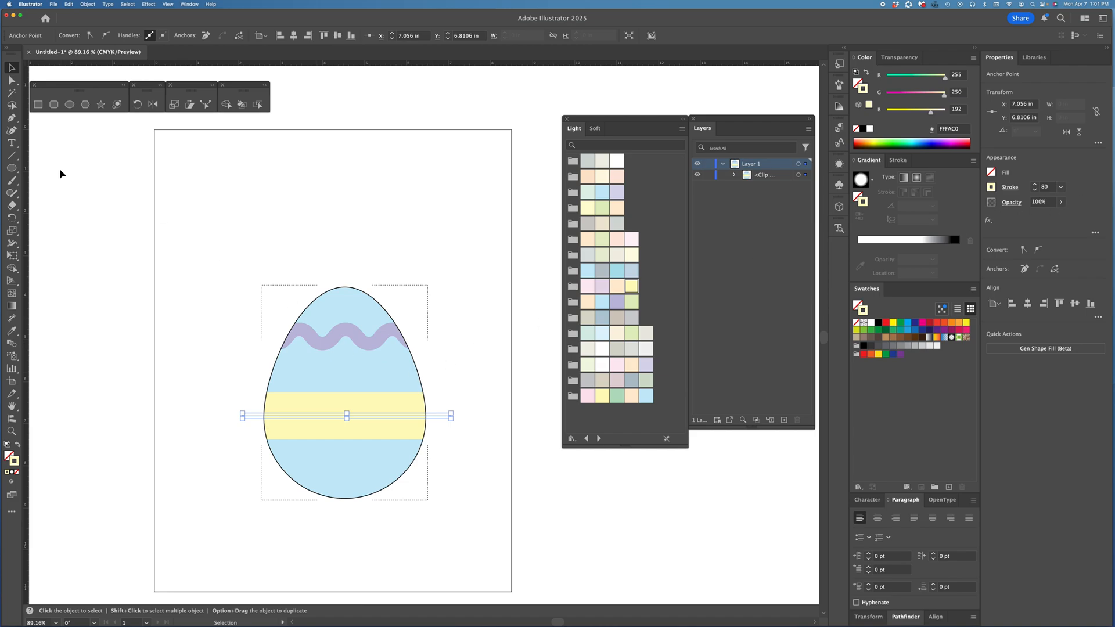
- Bend the yellow band downward at its midpoint with the Curvature tool, making it about 0.42 in deep, and deselect it
click(11, 130)
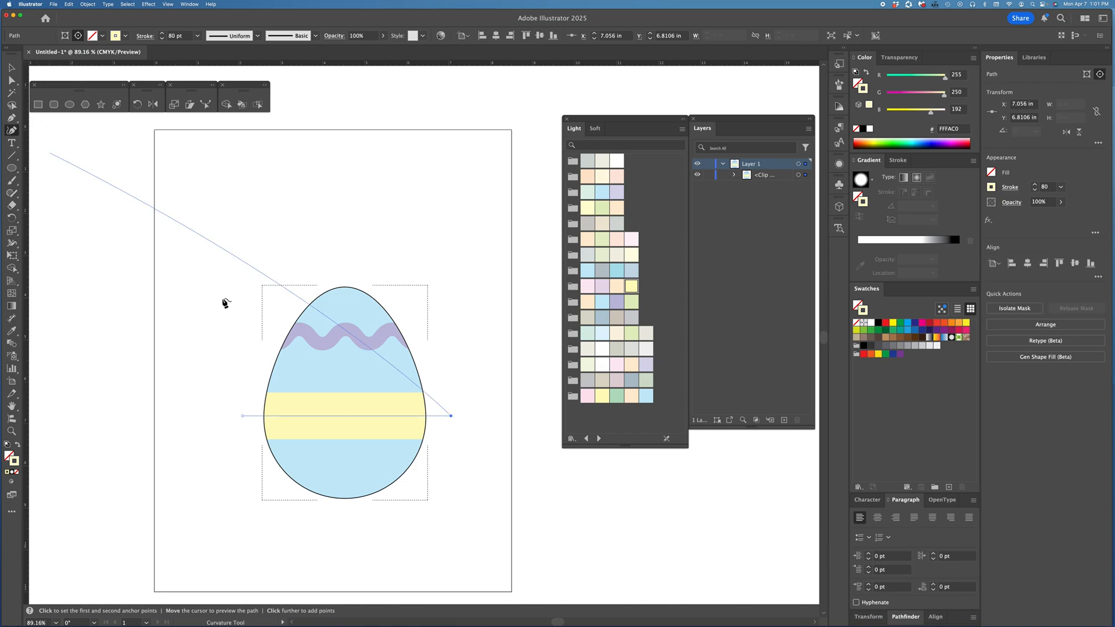
drag(345, 416, 345, 433)
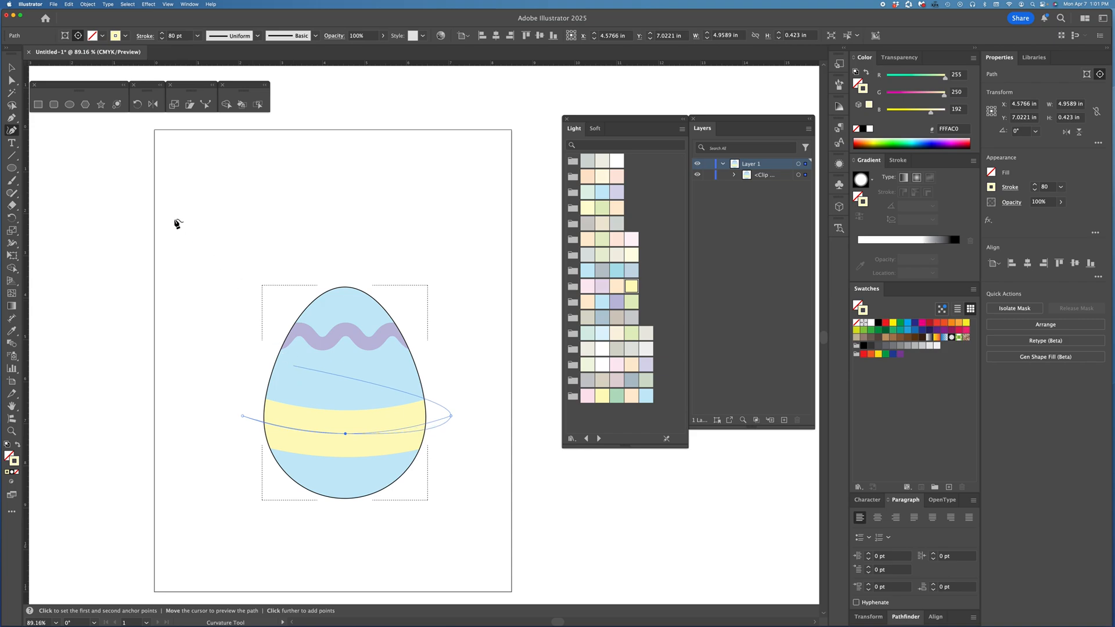
click(11, 67)
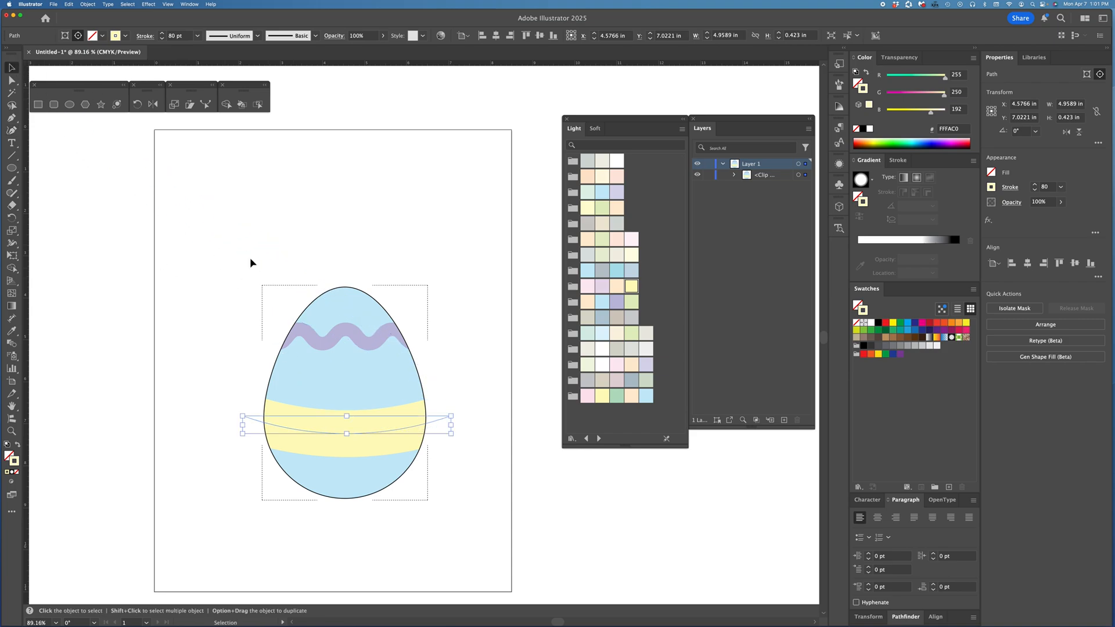
click(337, 235)
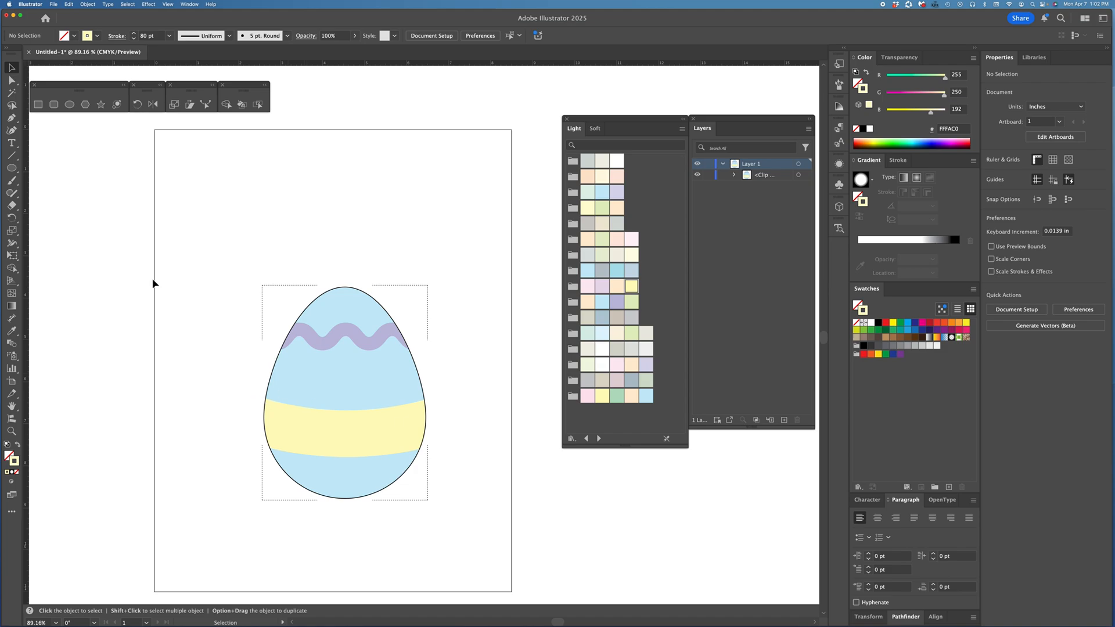
- Draw eight pale yellow circles with no stroke inside the egg, about 0.34 to 0.87 in wide, scattered above and below the bands
key(l)
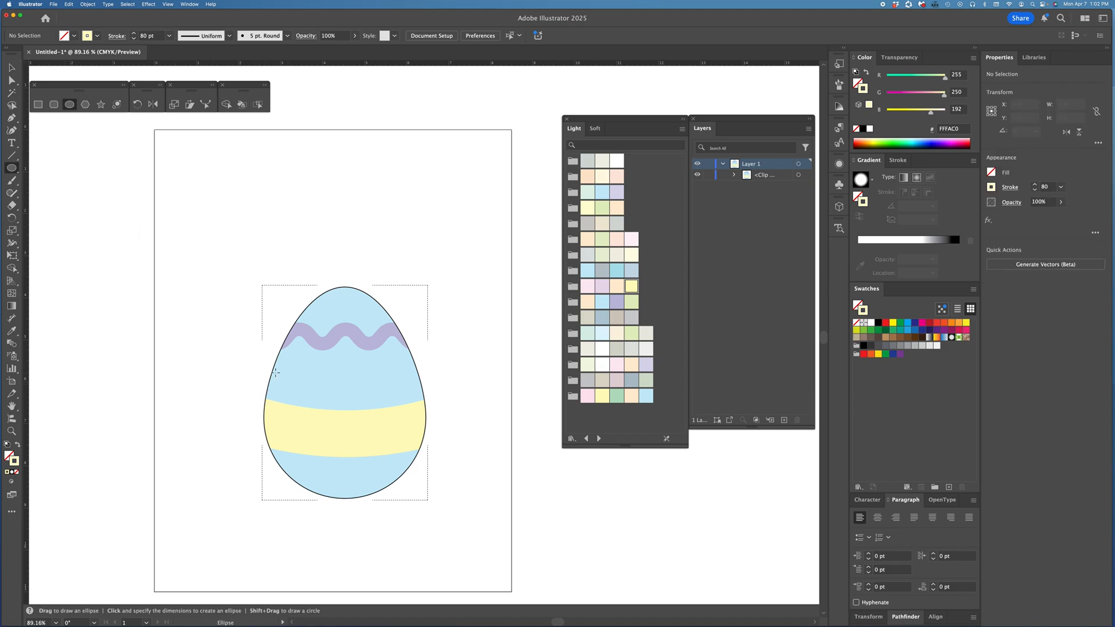
click(18, 446)
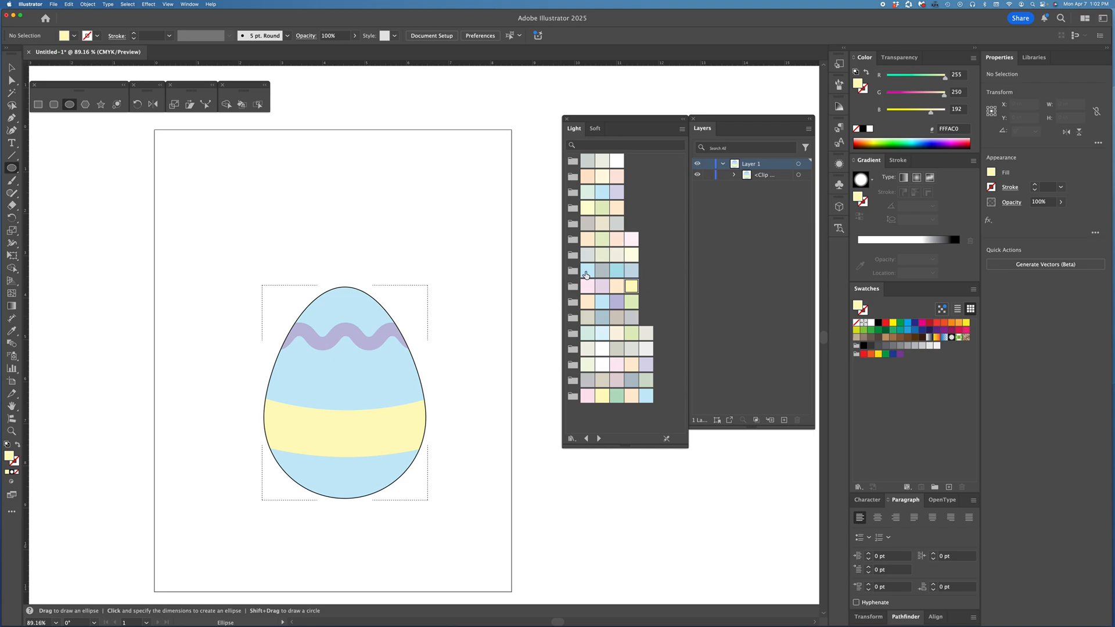
drag(297, 375, 319, 395)
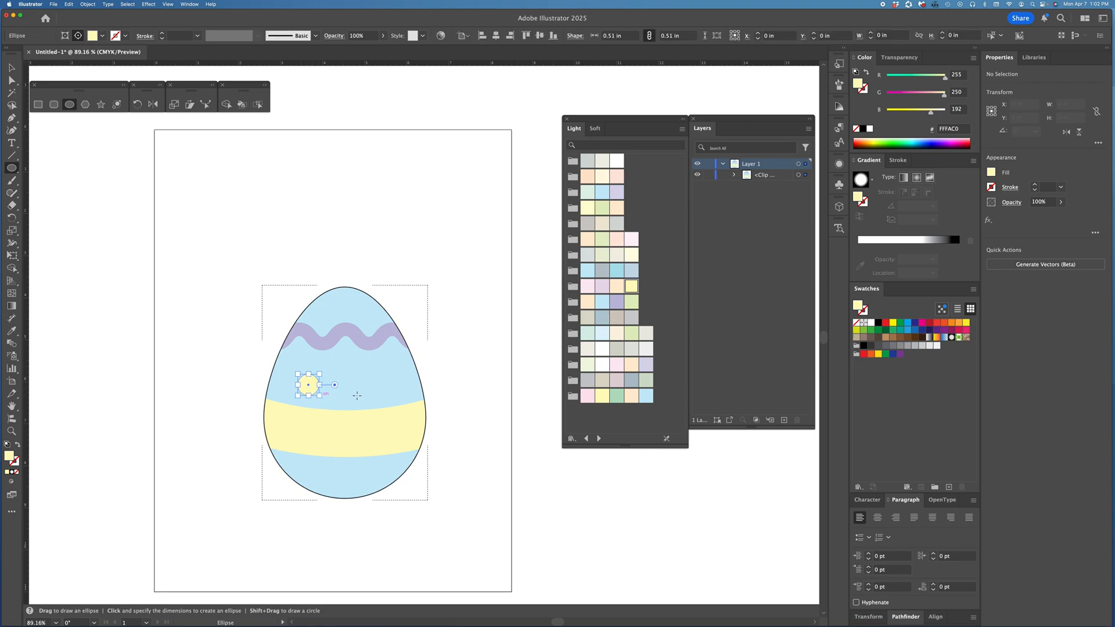
drag(378, 356, 415, 392)
drag(381, 473, 417, 510)
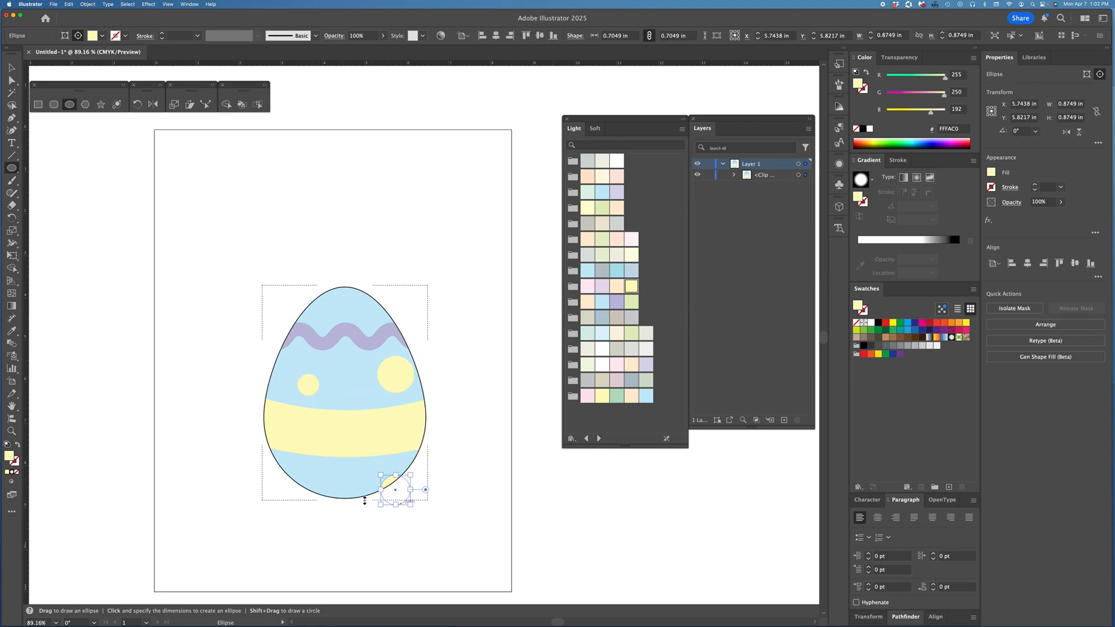
drag(274, 465, 297, 488)
drag(264, 355, 290, 381)
drag(370, 302, 362, 308)
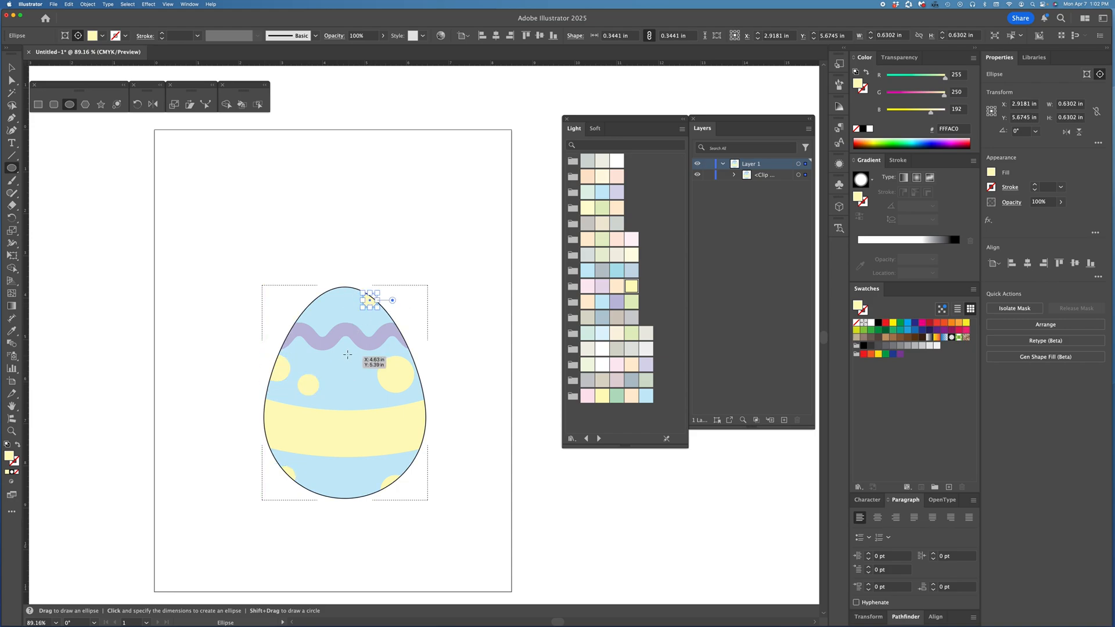
drag(333, 360, 355, 384)
drag(318, 276, 336, 307)
key(v)
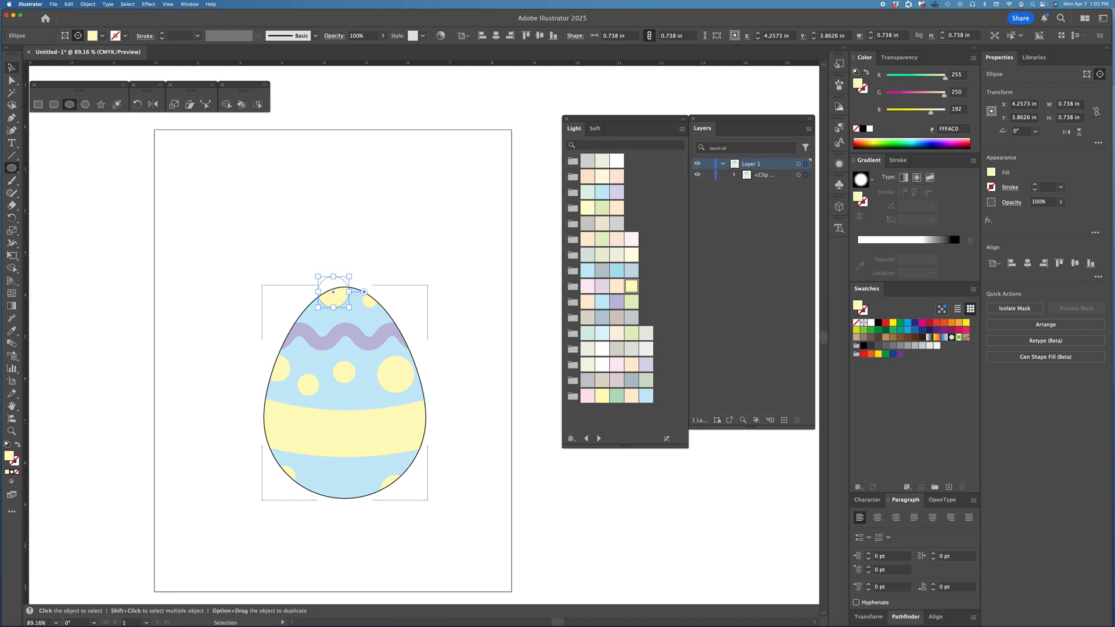
- Switch back to Draw Normal mode and move the whole egg to about X 3.88 in, Y 4.61 in on the artboard
click(10, 483)
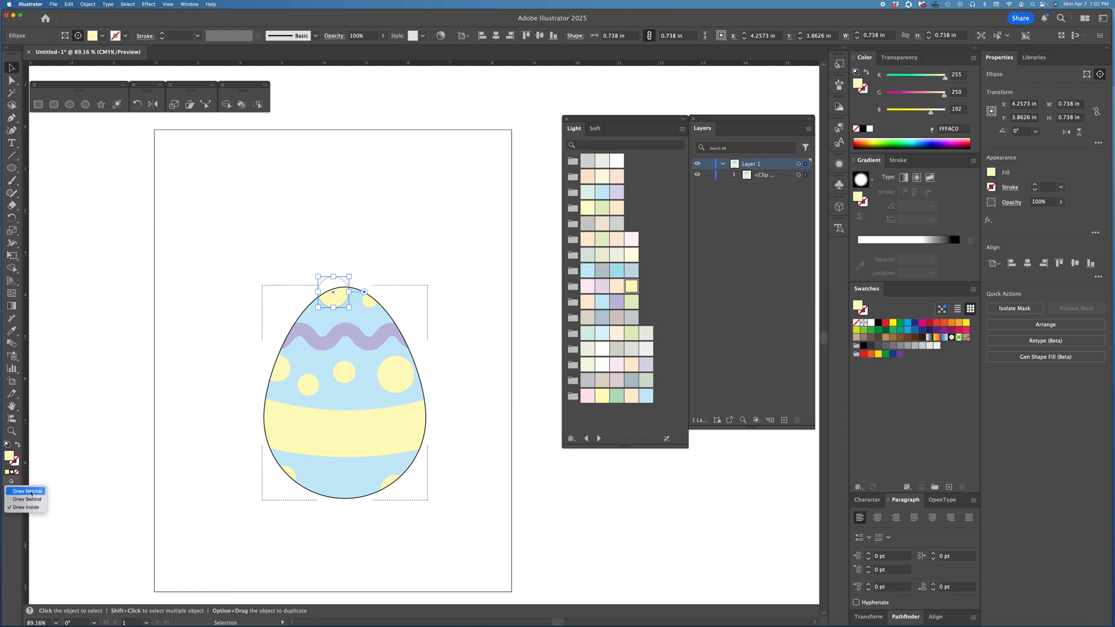
click(31, 492)
click(204, 315)
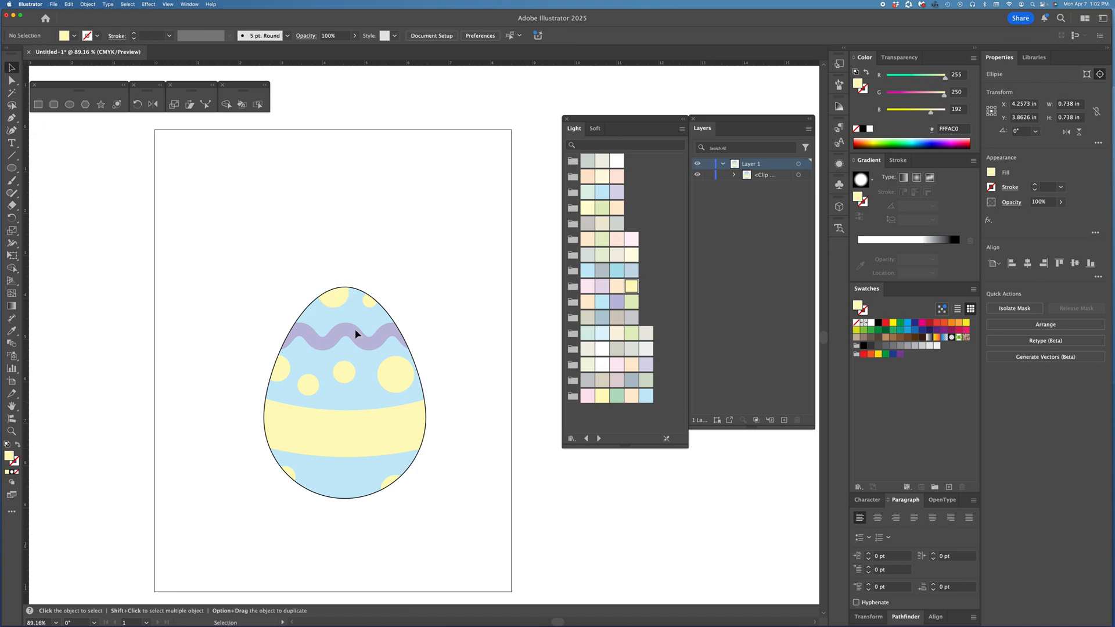
drag(428, 418, 400, 352)
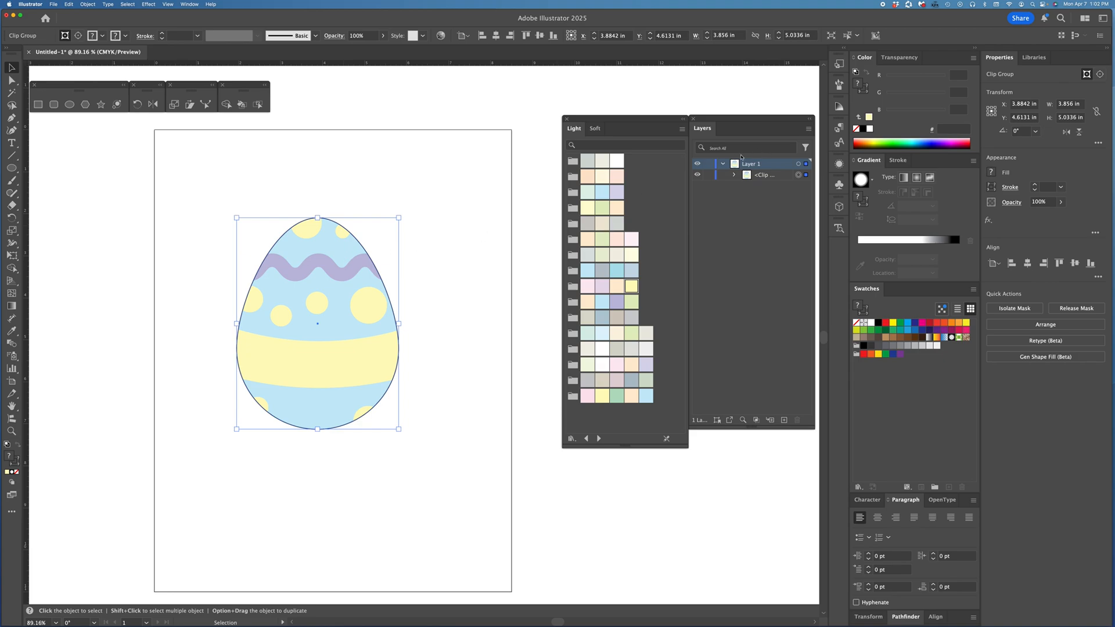
- Expand the egg's clip group in the layer list and enter isolation mode on the group
click(735, 175)
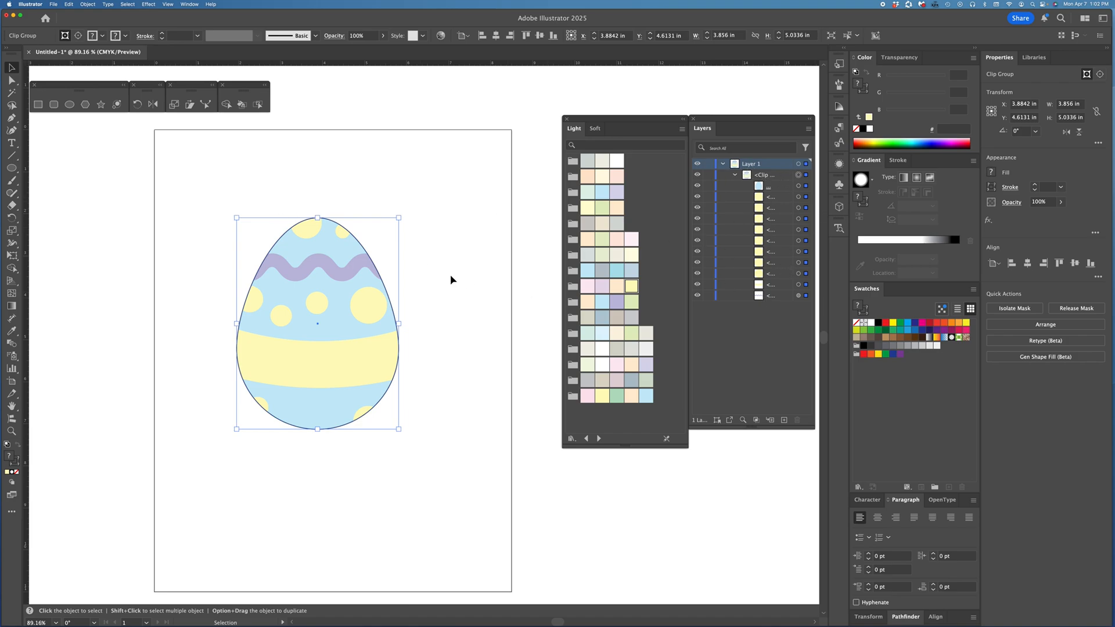
double_click(326, 268)
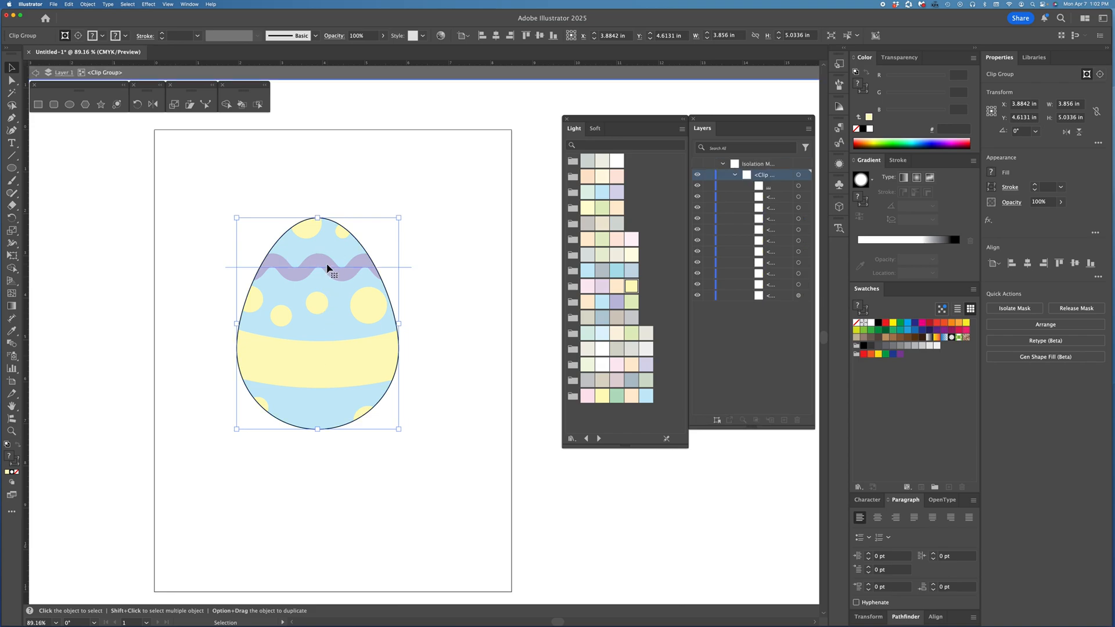
click(325, 271)
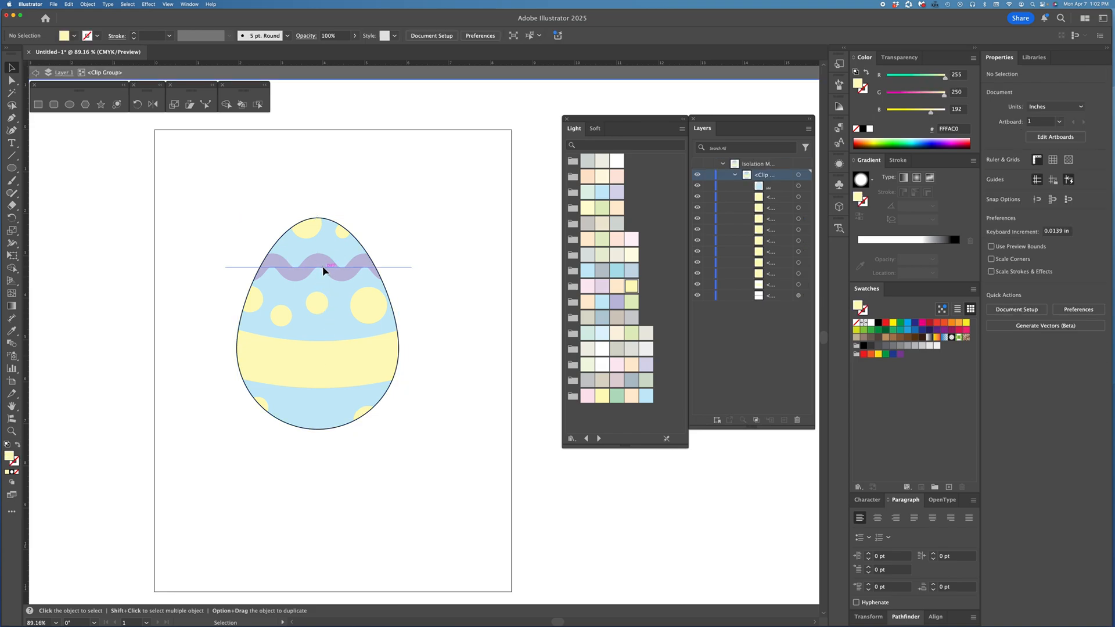
- Shift the large circle between the bands slightly down and the small circle at its left slightly up and right
click(316, 303)
drag(366, 314, 365, 321)
drag(286, 322, 290, 317)
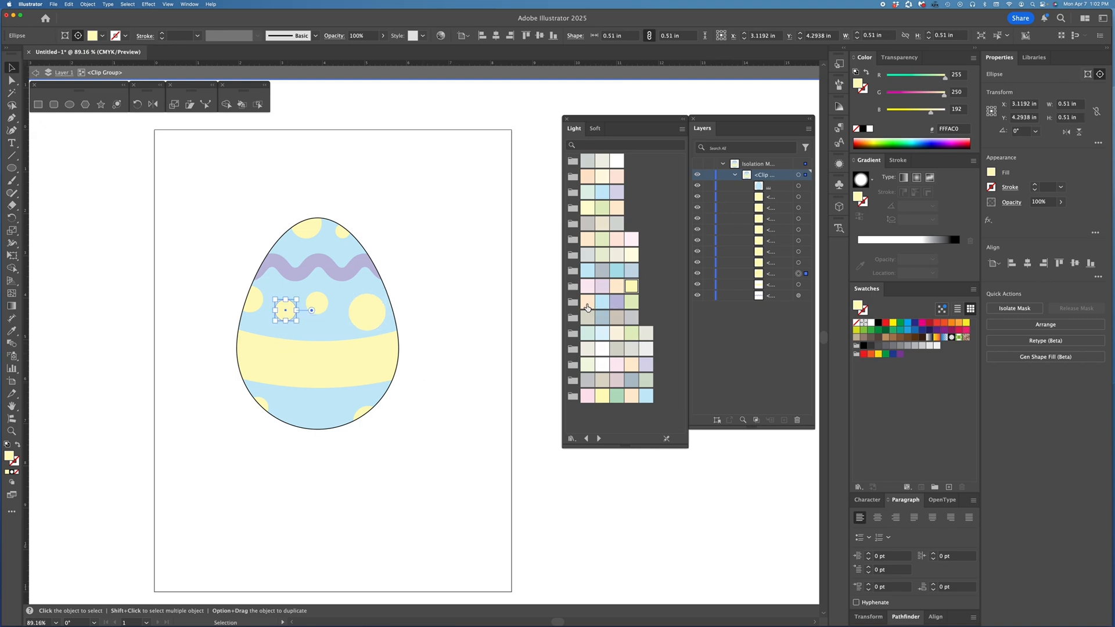
- Fill the small left circle between the bands with pale pink (FDE9F1) and the large right circle with pastel green
click(588, 286)
click(363, 320)
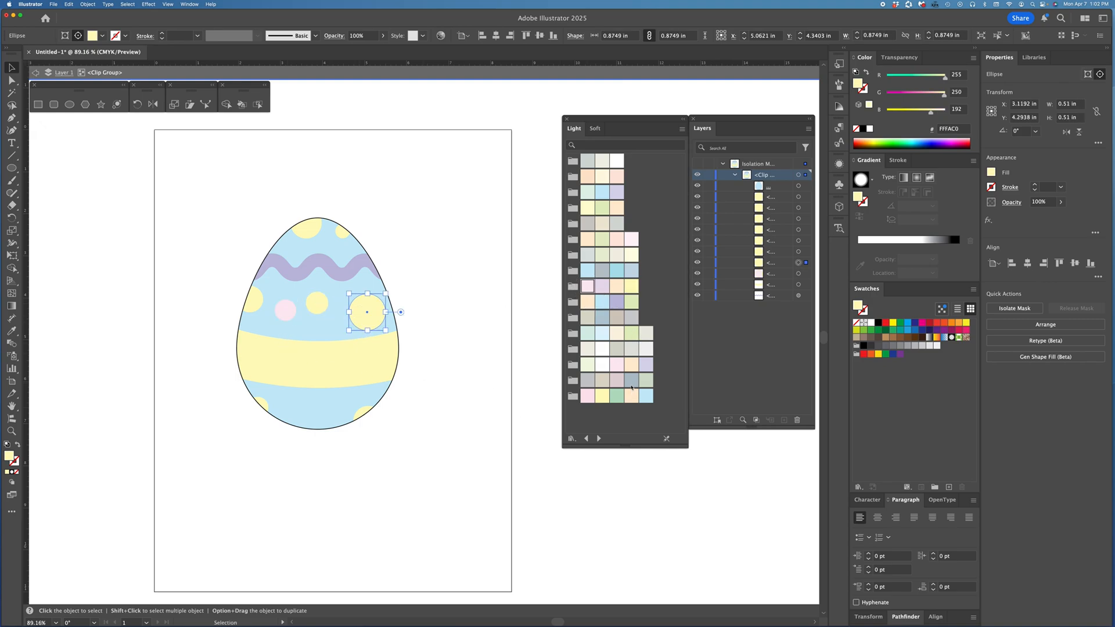
click(617, 380)
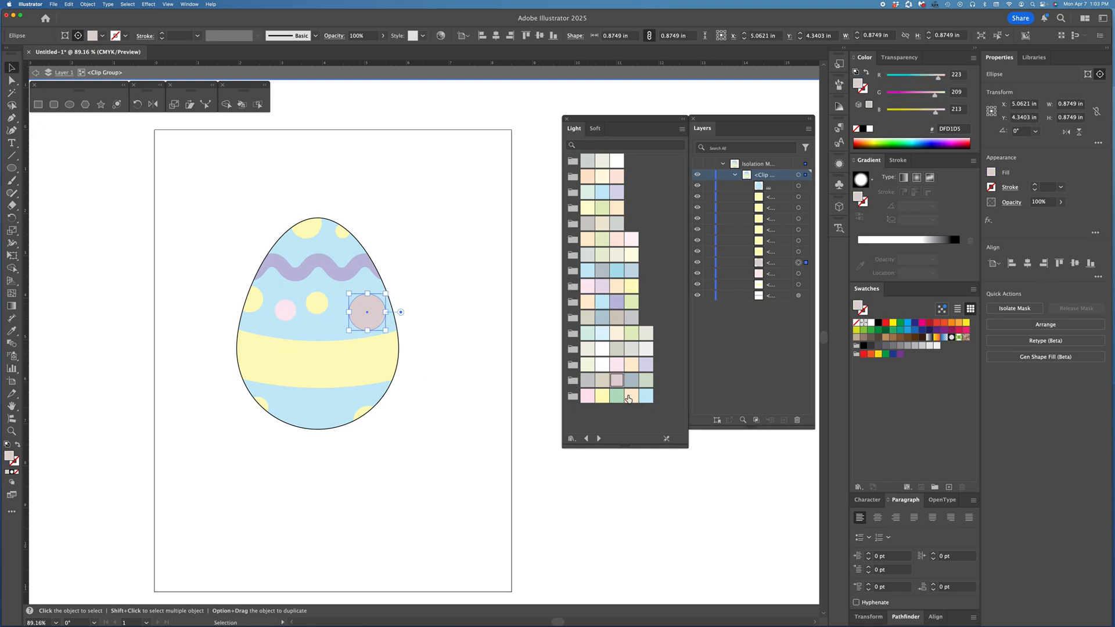
click(617, 396)
- Fill the circle at the egg's lower-left edge with light yellow-green (E2EDC1) and deselect it
click(256, 410)
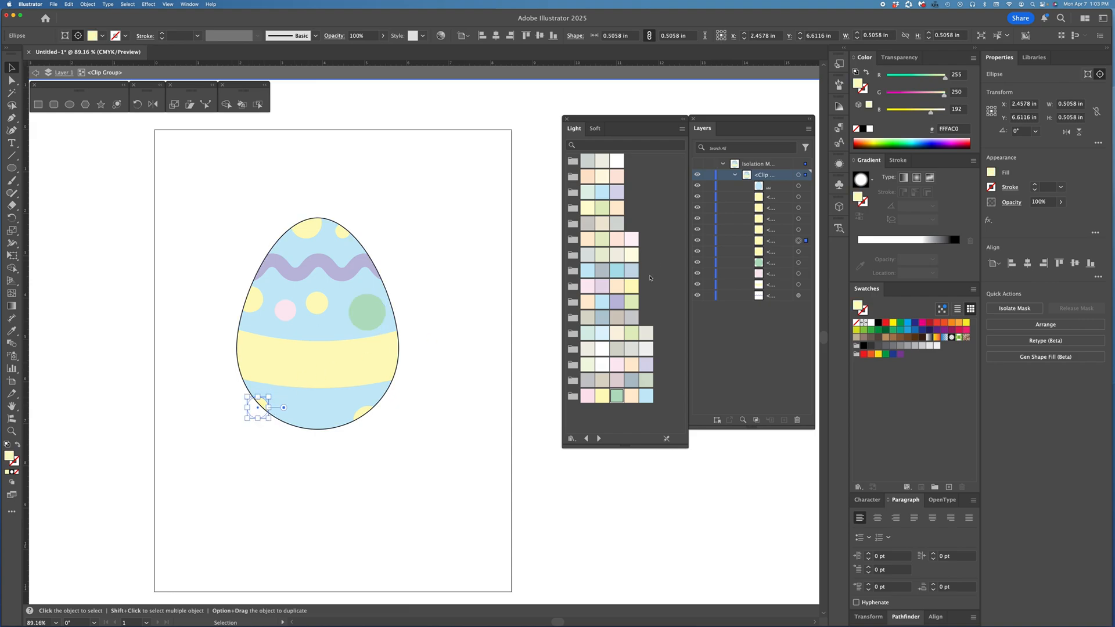
click(632, 303)
click(351, 473)
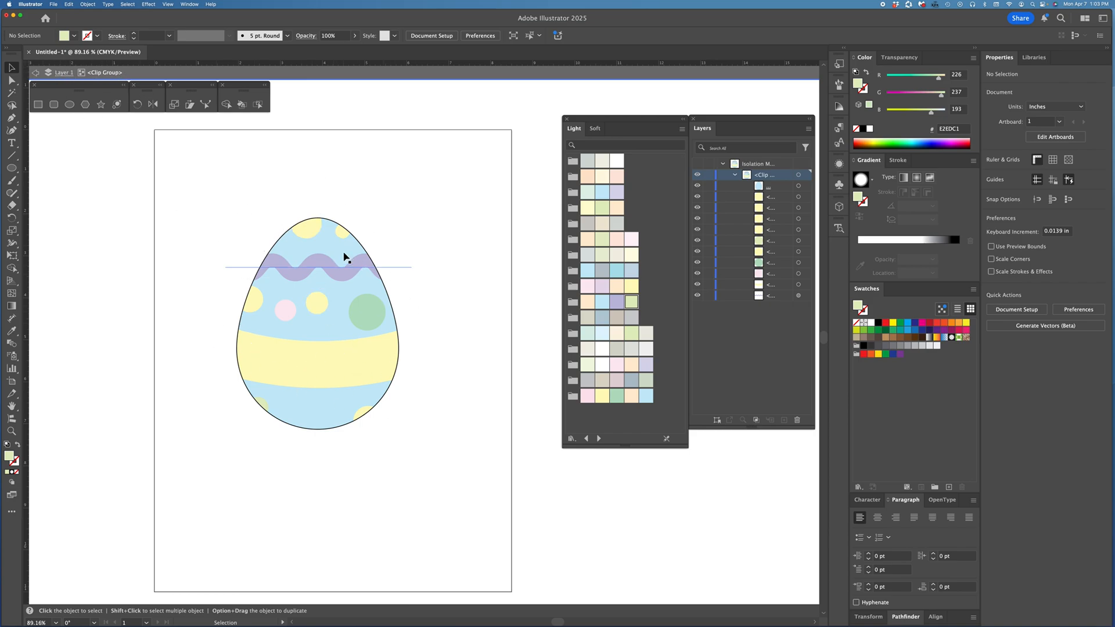
- Fill the larger circle at the egg's top with pale pink (FDE9F1) and exit isolation mode
click(311, 228)
click(594, 288)
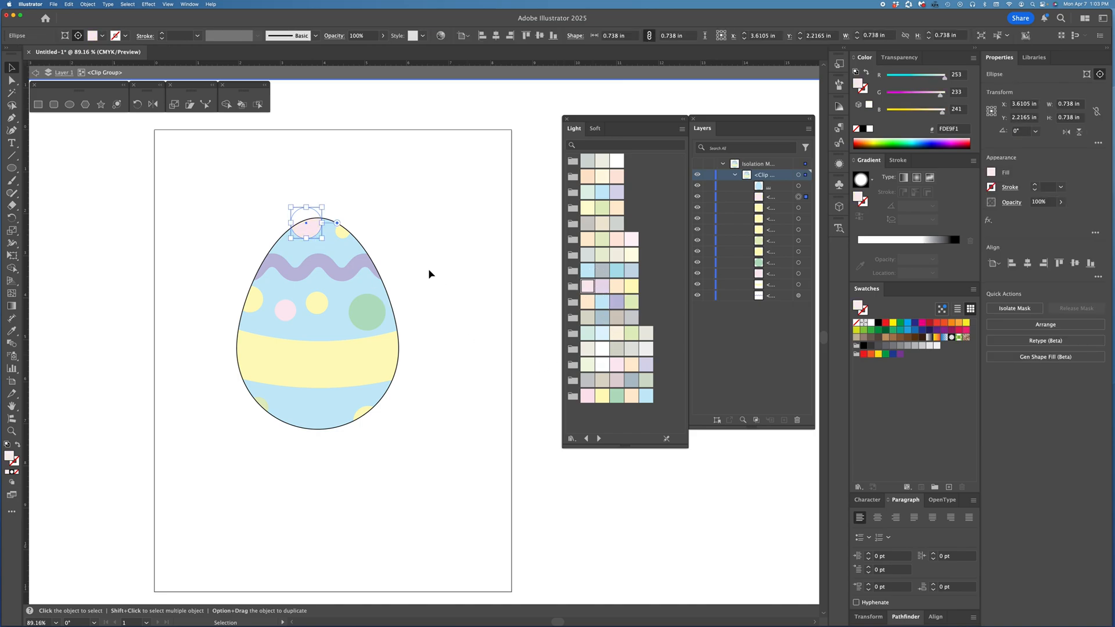
click(153, 283)
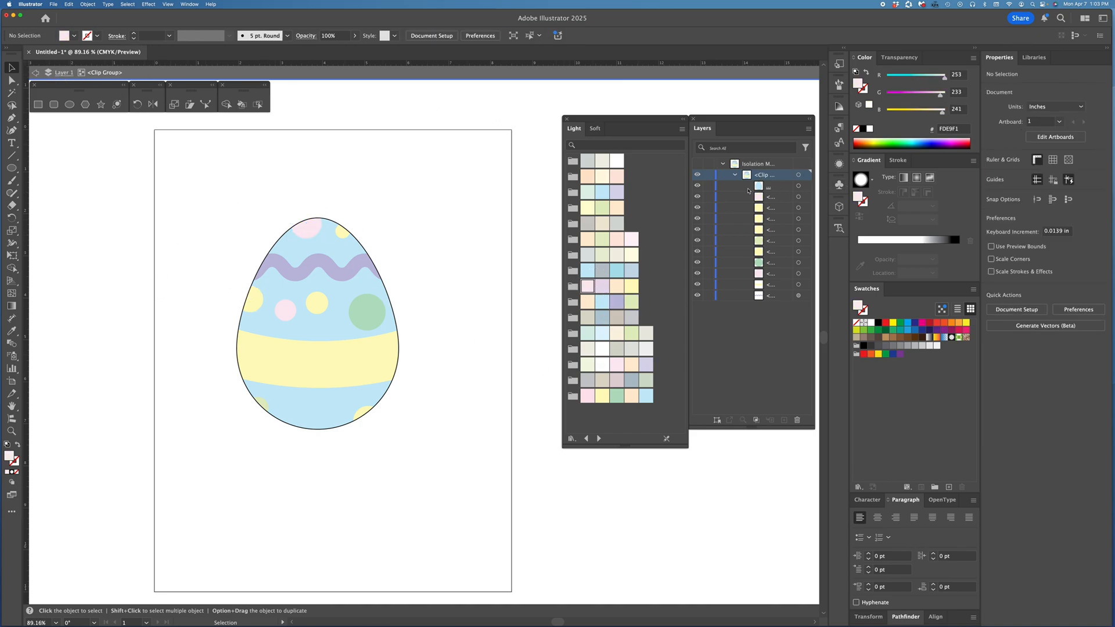
key(Escape)
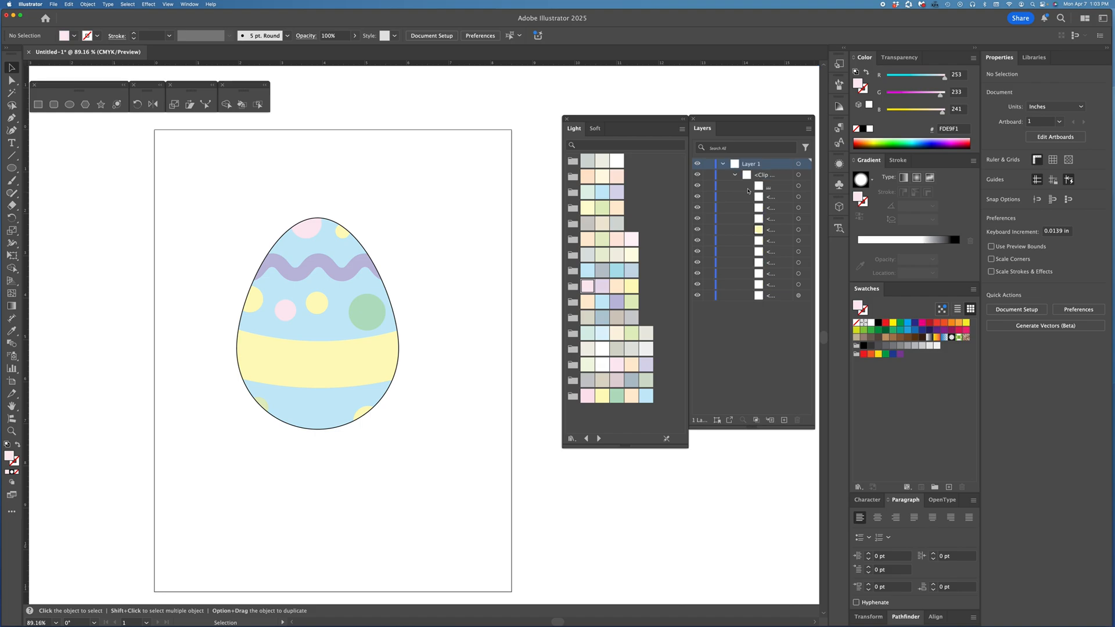